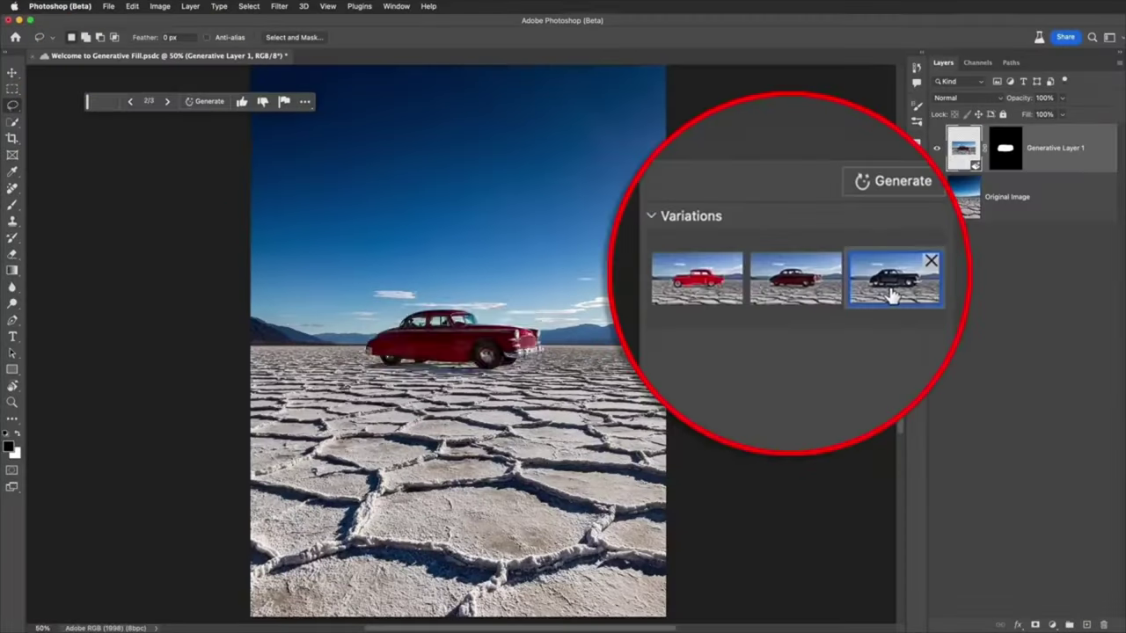
Choose the black car variation for the generated car layer
click(840, 278)
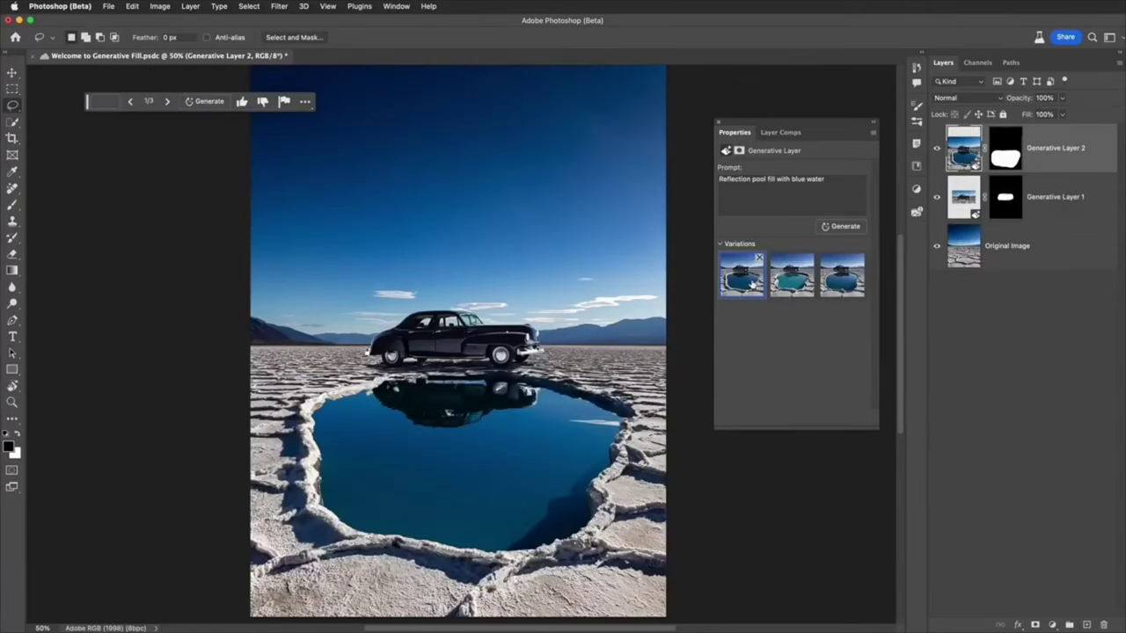
mouse_move(251, 211)
mouse_down()
mouse_move(387, 198)
mouse_move(255, 141)
mouse_up()
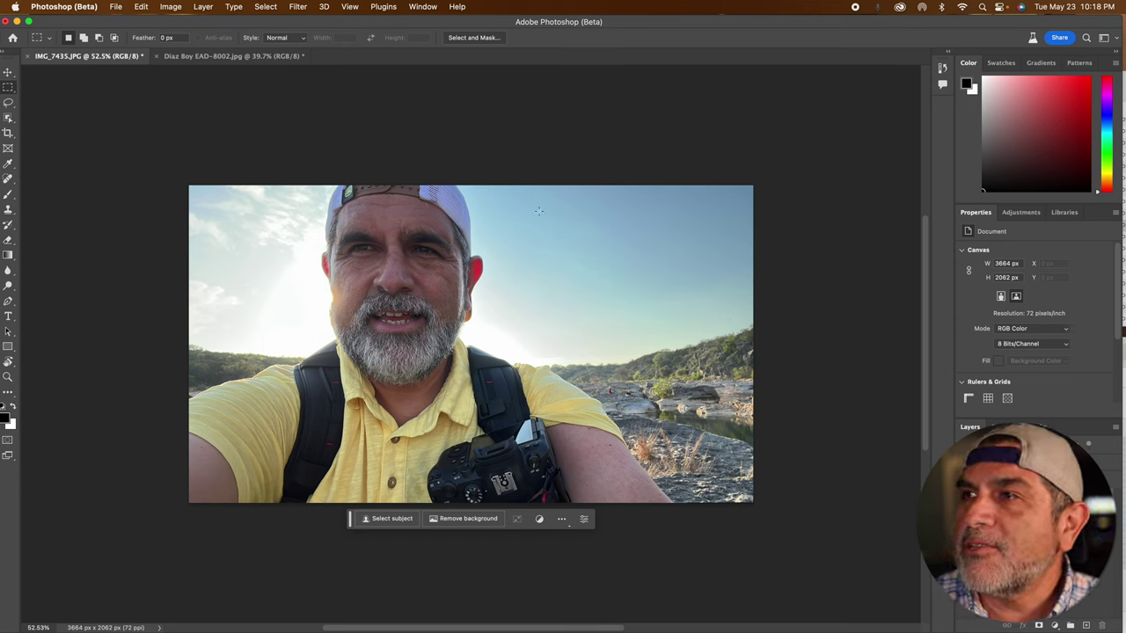
Generative-fill a rectangular selection of the open sky beside the man with the prompt "clouds" and preview the second and third variations
drag(503, 206, 521, 248)
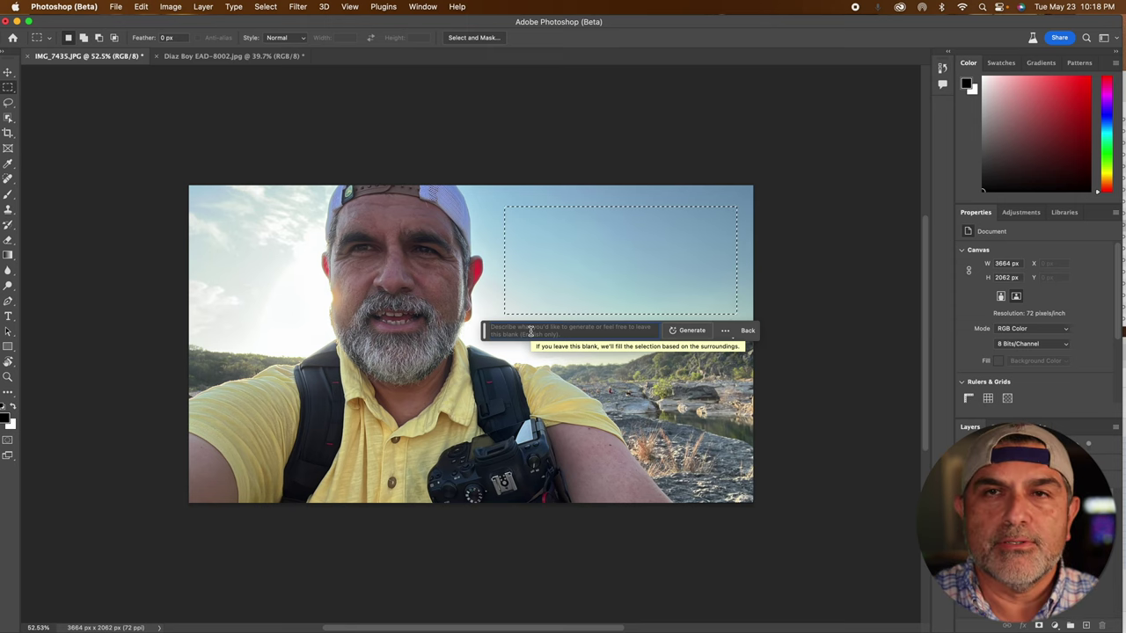
text(ouds)
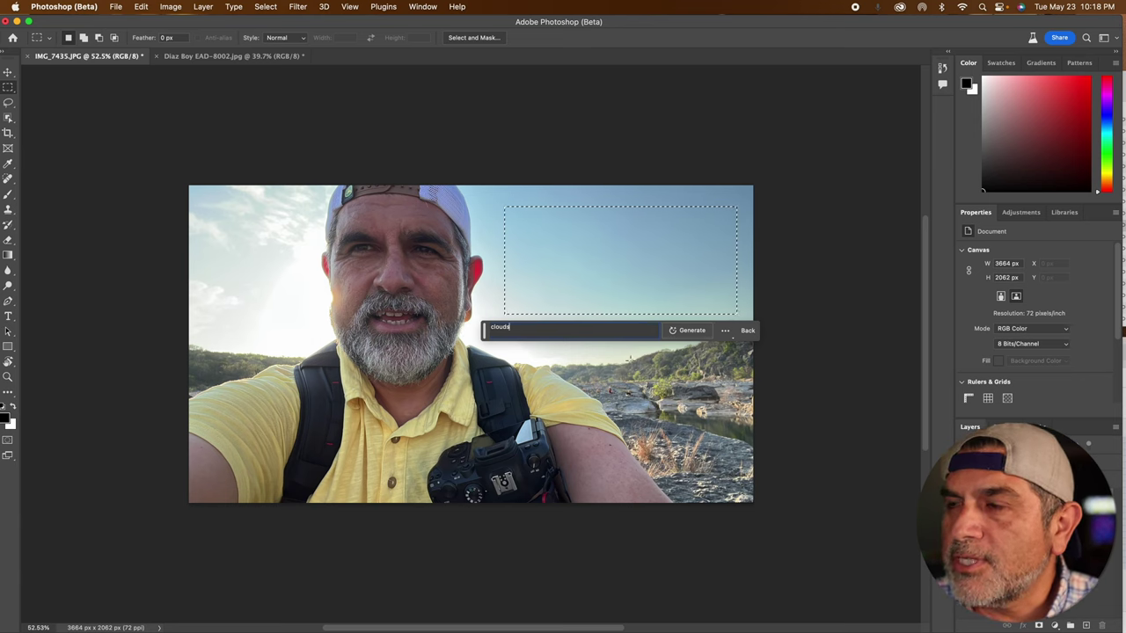
click(689, 331)
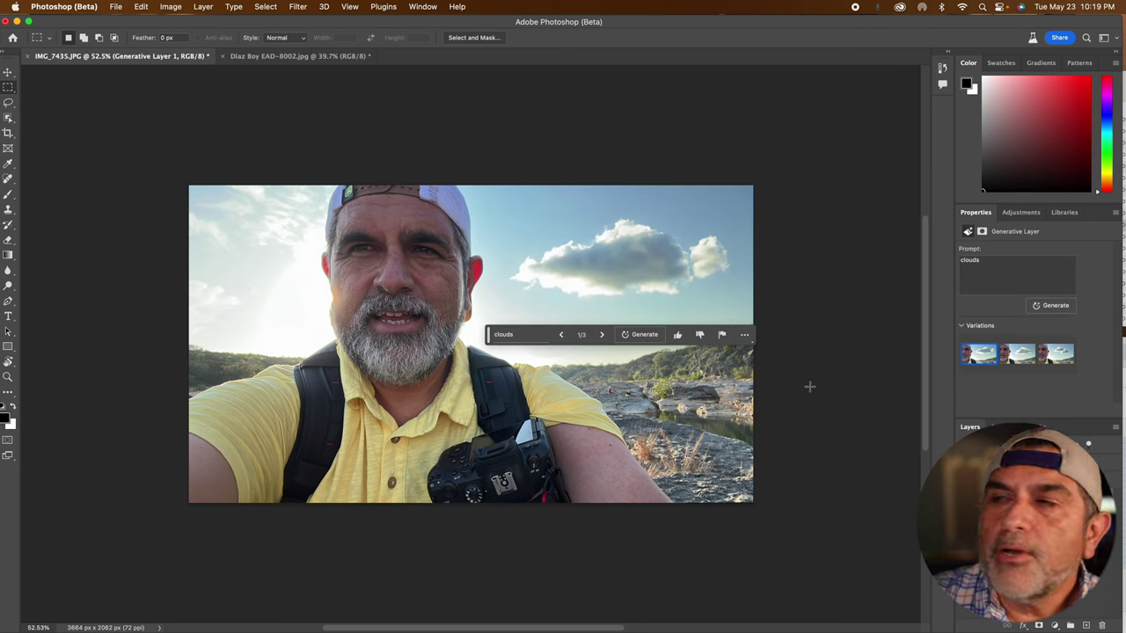
click(1024, 356)
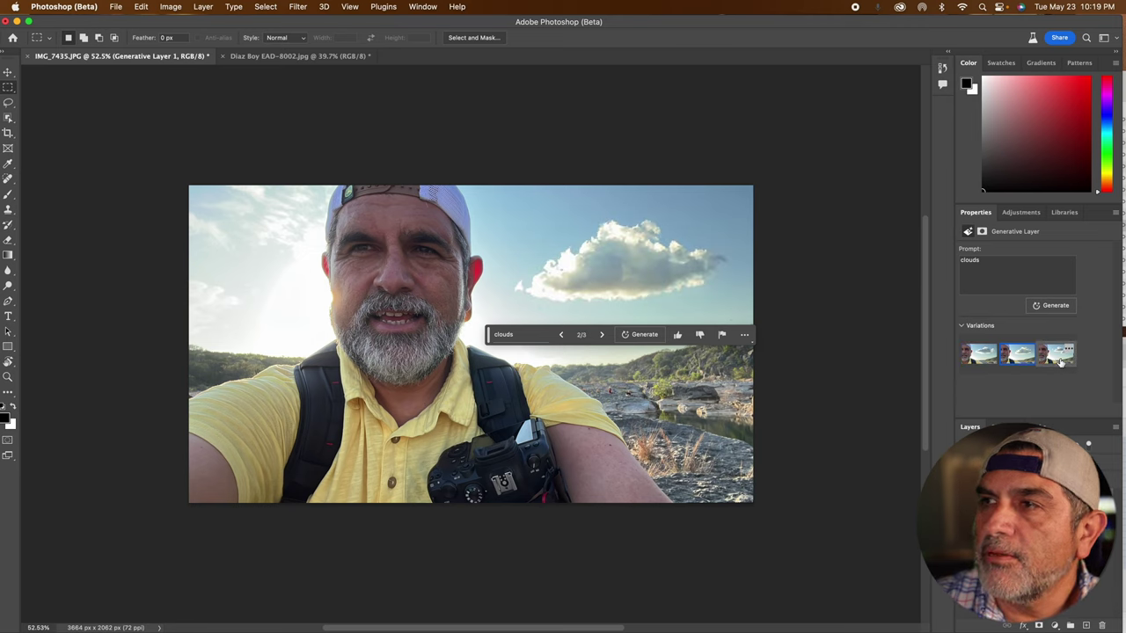
click(1059, 356)
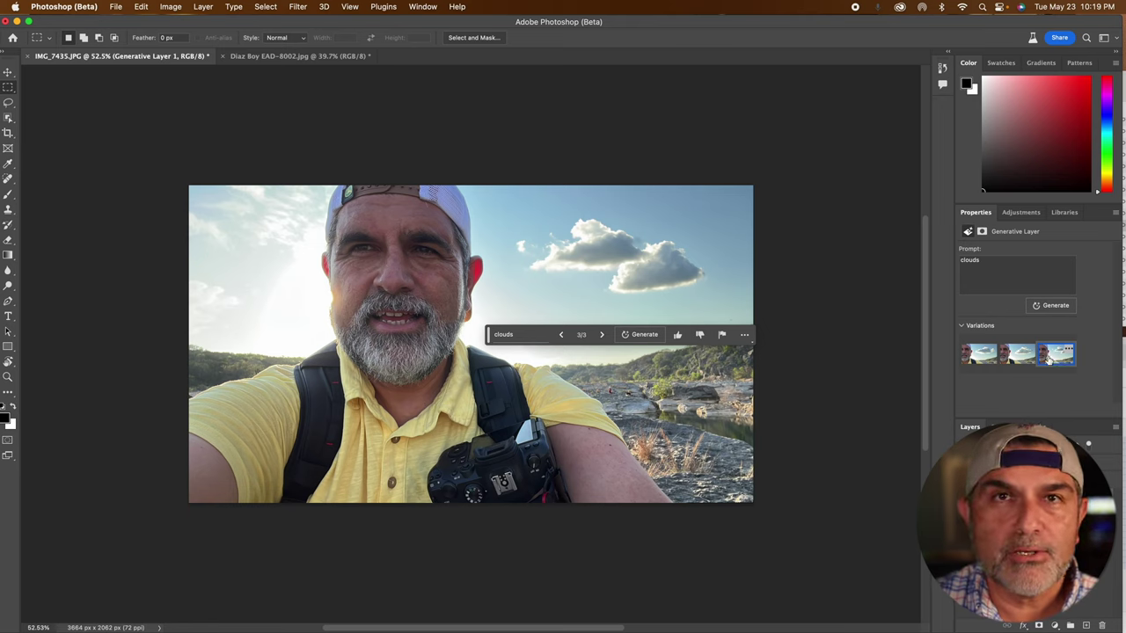
Generate another set of "clouds" variations for the same sky area and preview them one by one
click(633, 335)
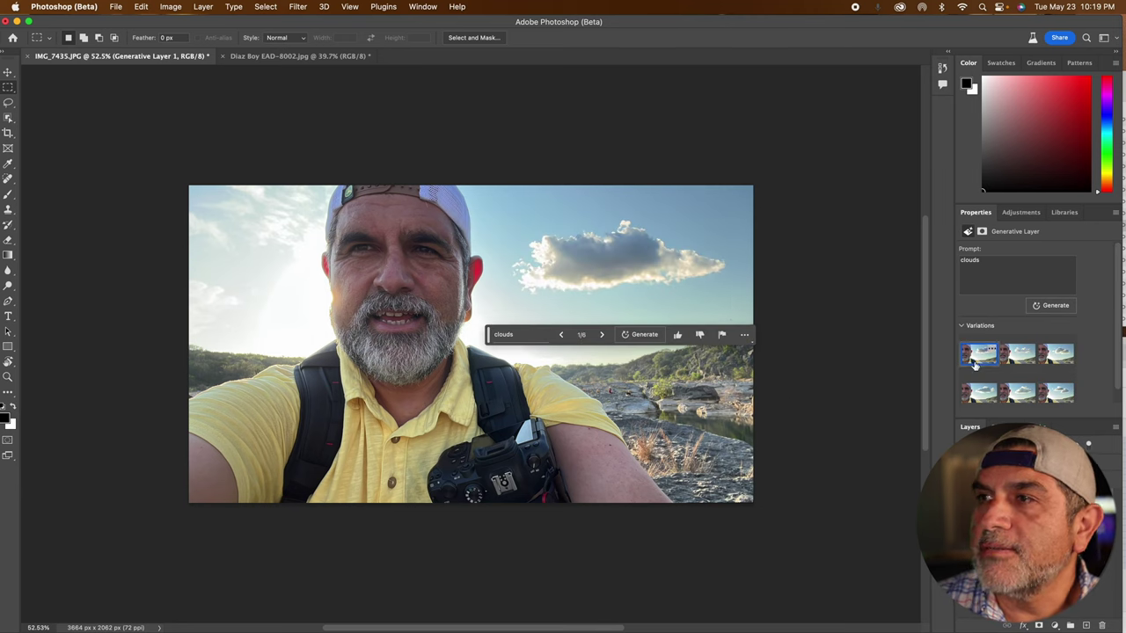
click(1020, 354)
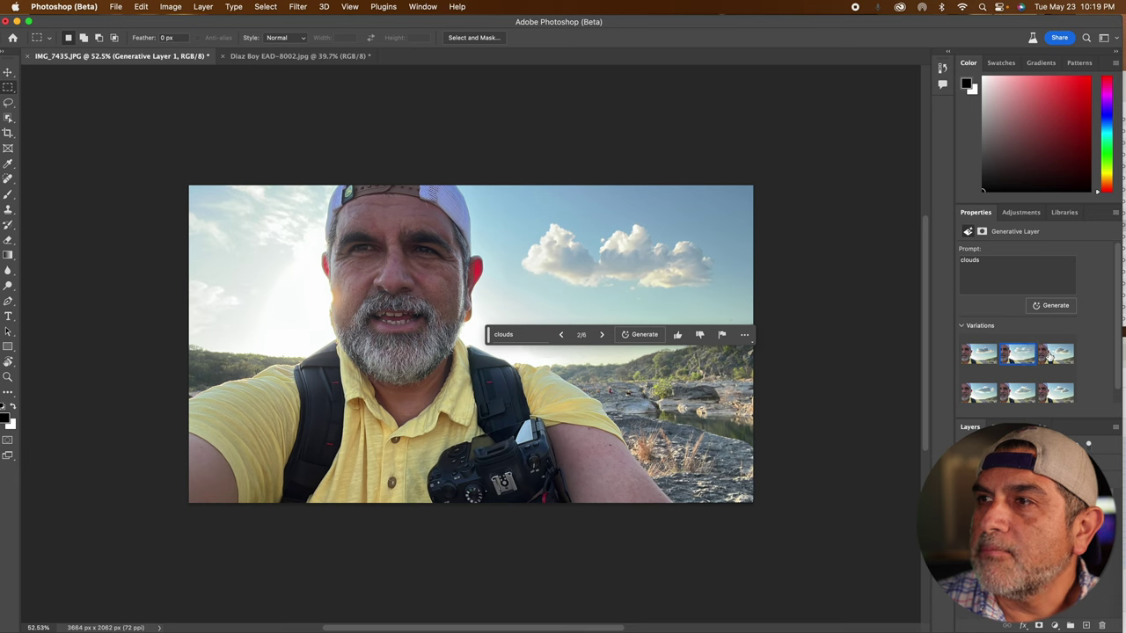
click(1061, 357)
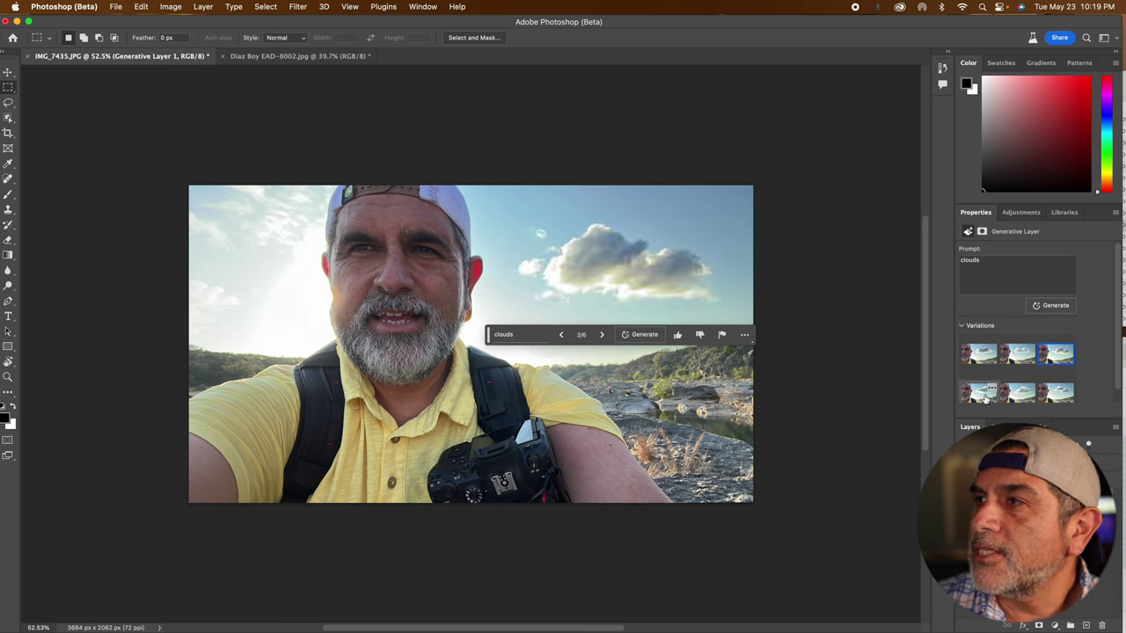
click(983, 395)
click(1021, 396)
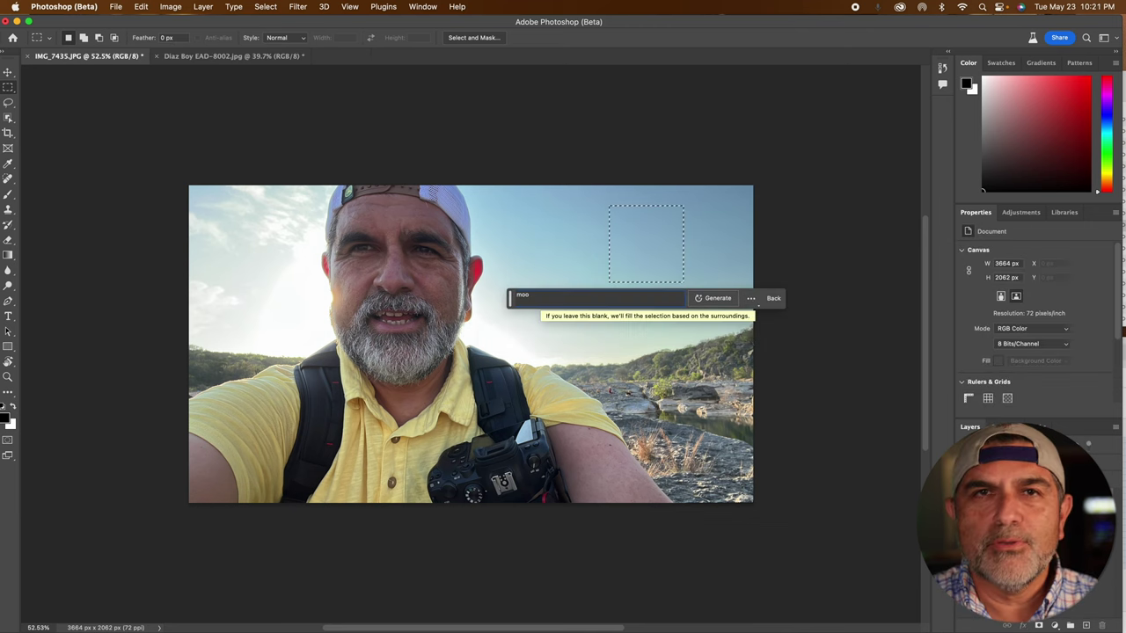
Generative-fill a small rectangular selection in the open sky with the prompt "moon"
click(715, 297)
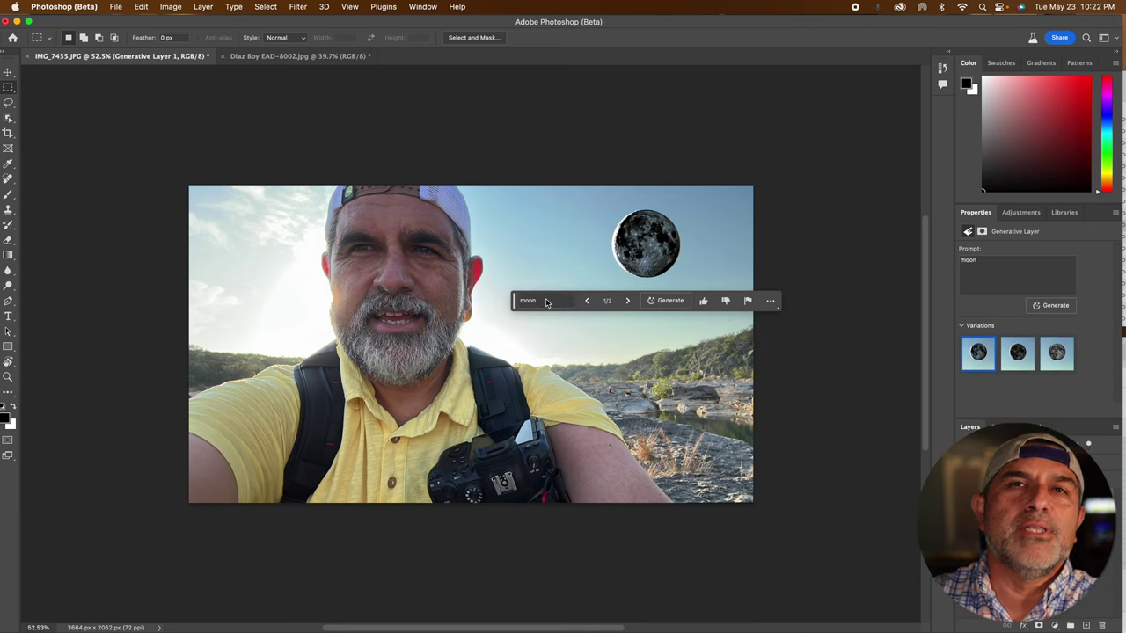
click(714, 299)
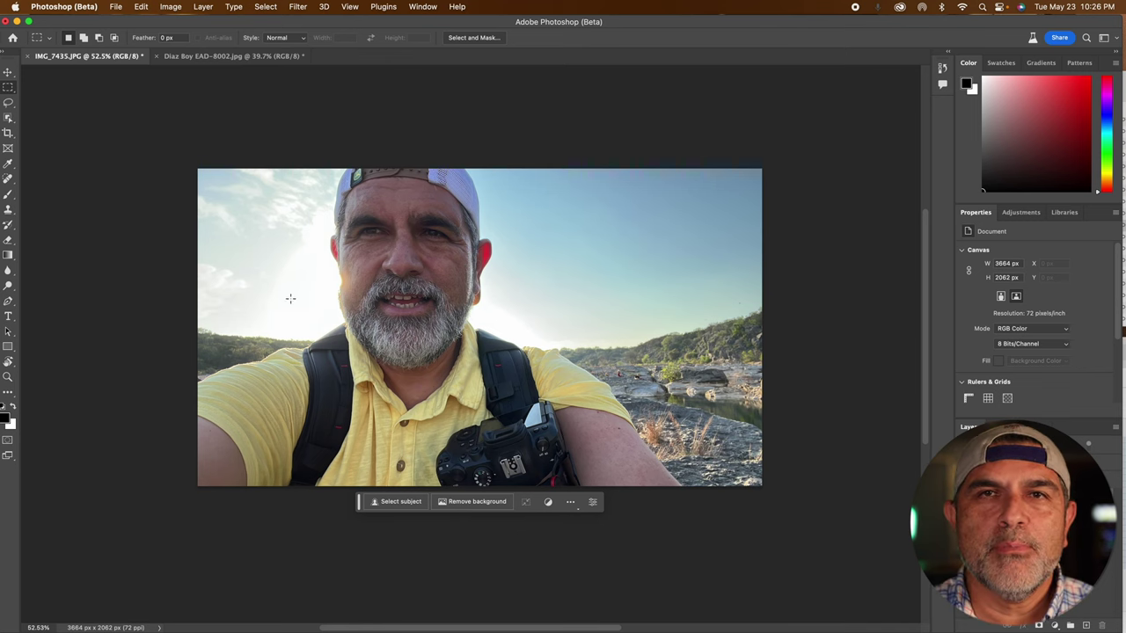
Extend the canvas upward above the man's head with the Crop tool to about 3664 x 3029 px
scroll(171, 336, up, 3)
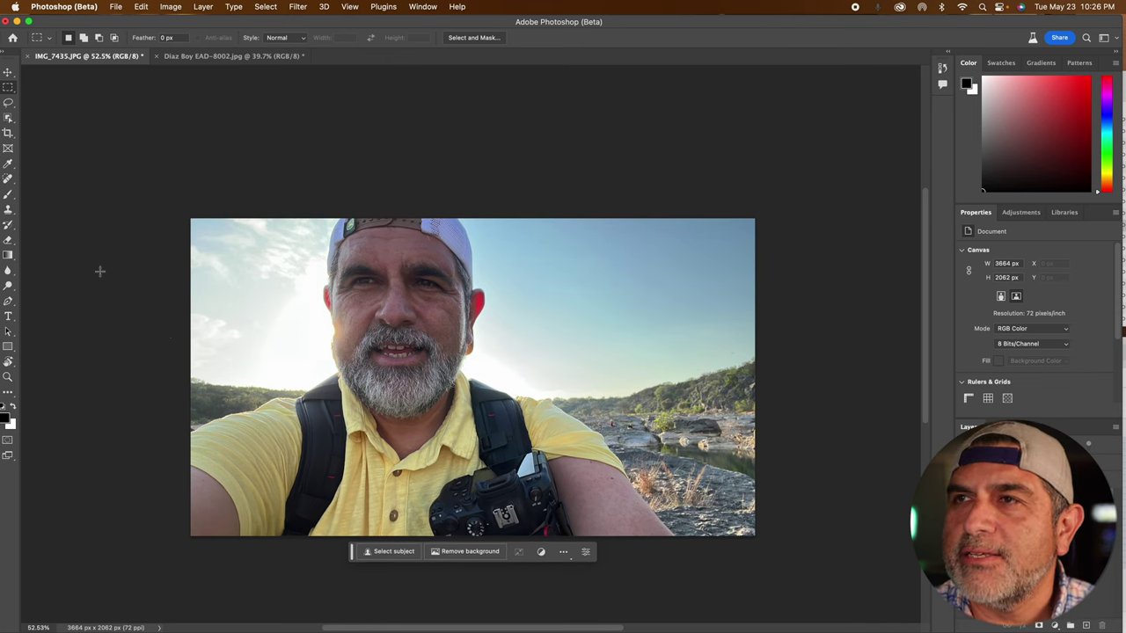
click(9, 117)
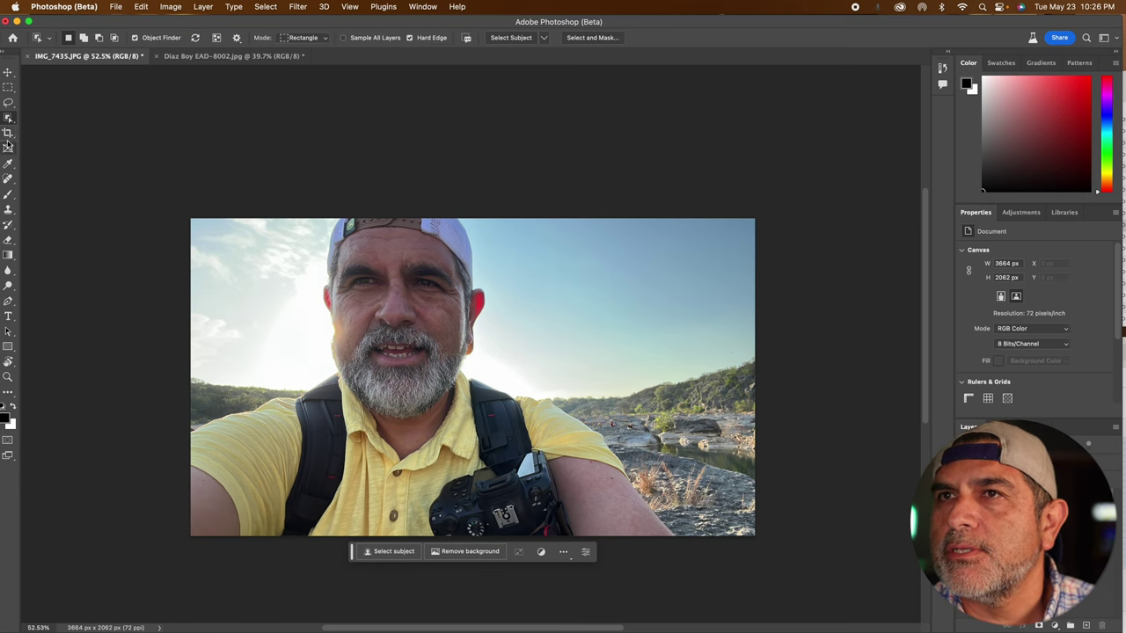
click(8, 134)
drag(474, 219, 490, 148)
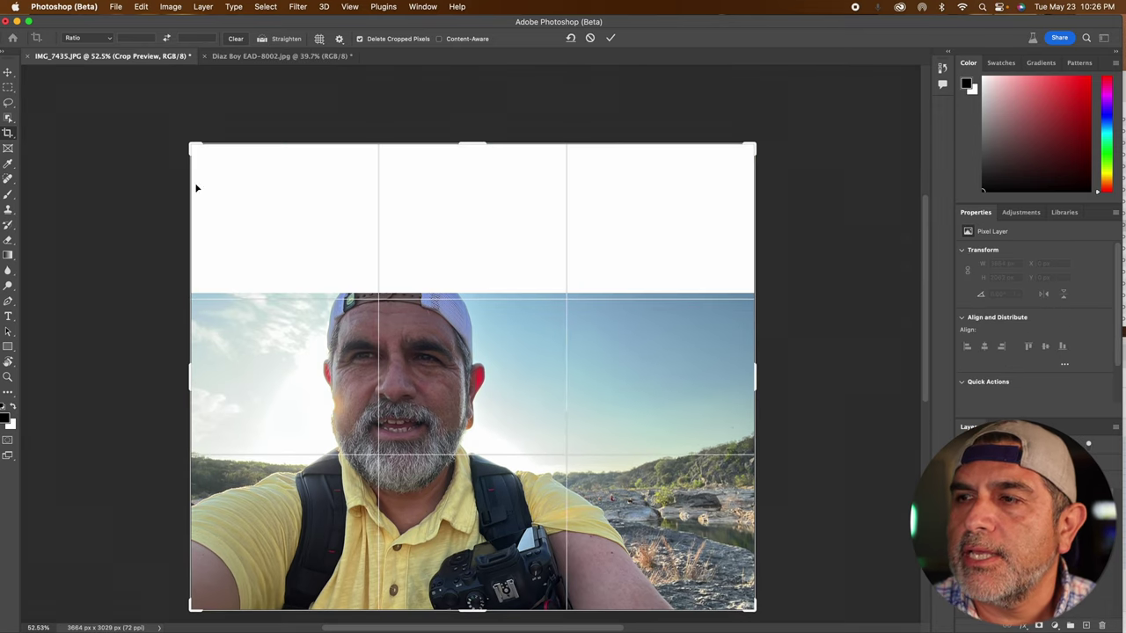
Select the blank strip above the photo with a rectangular marquee and fill it using Generative Fill with an empty prompt
key(m)
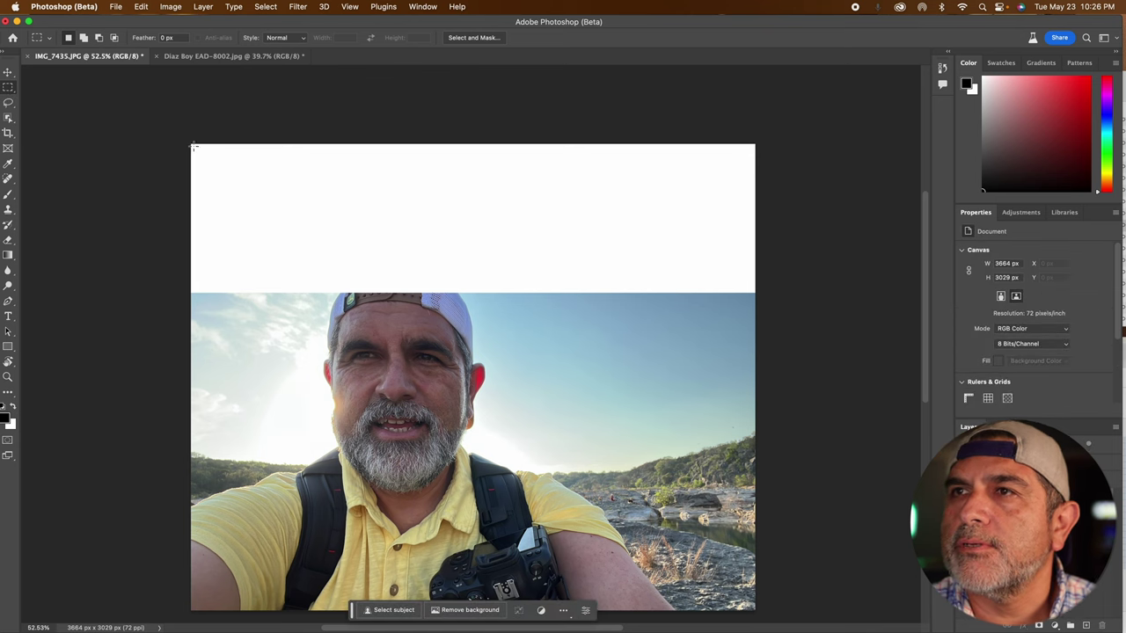
drag(193, 146, 194, 153)
drag(442, 300, 753, 298)
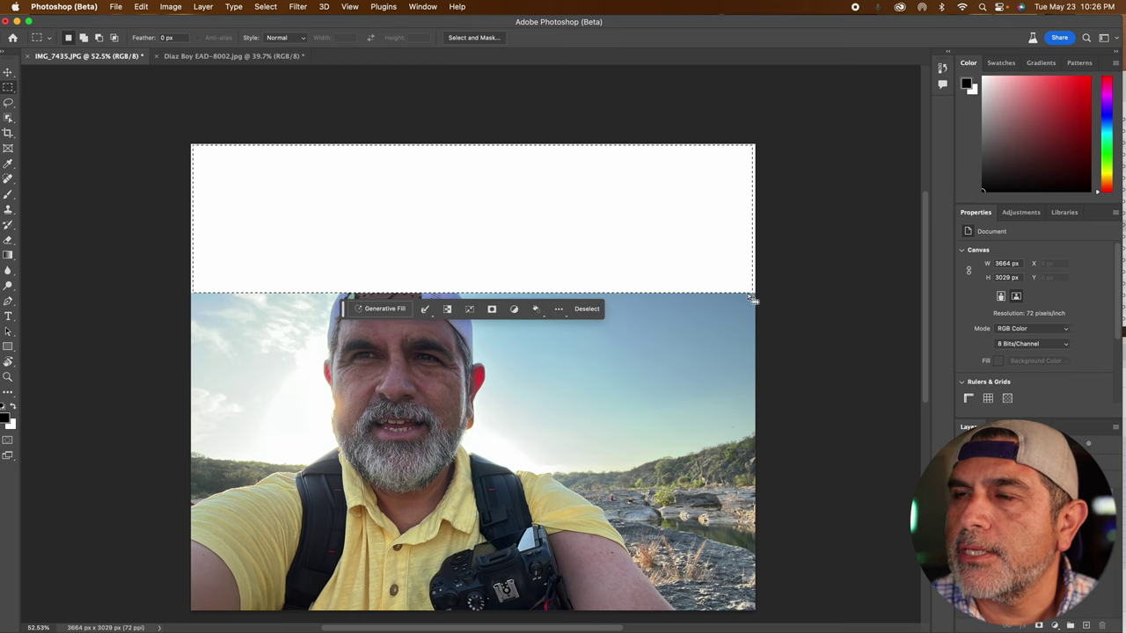
click(379, 311)
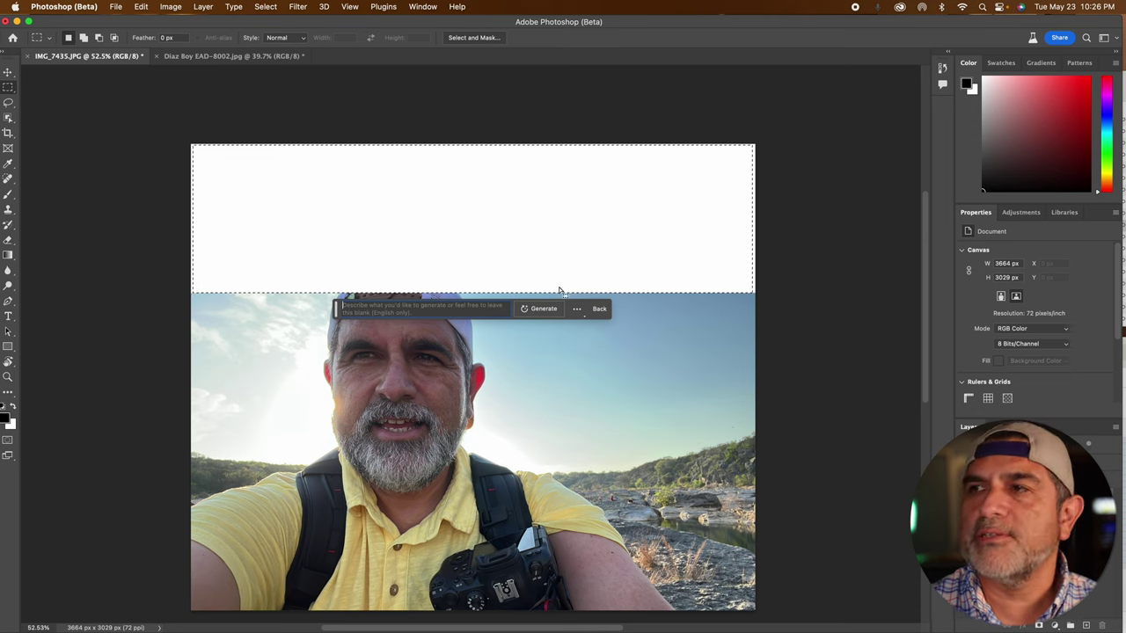
click(524, 308)
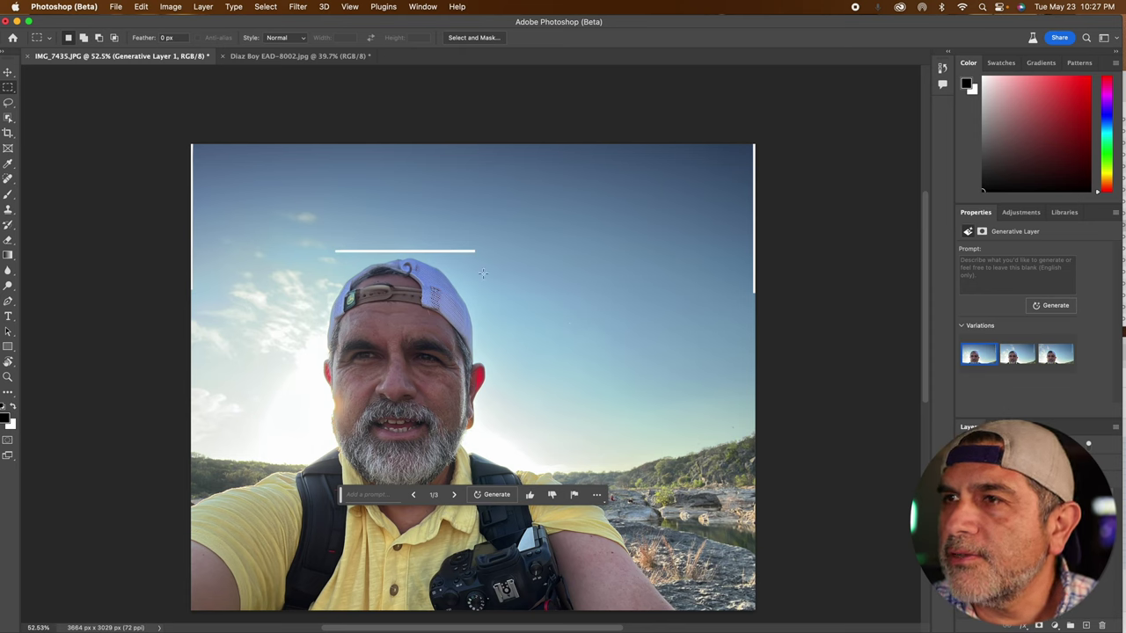
Compare the variations of the extended sky and cap, keep the second one, and inspect the result around the head
click(1021, 358)
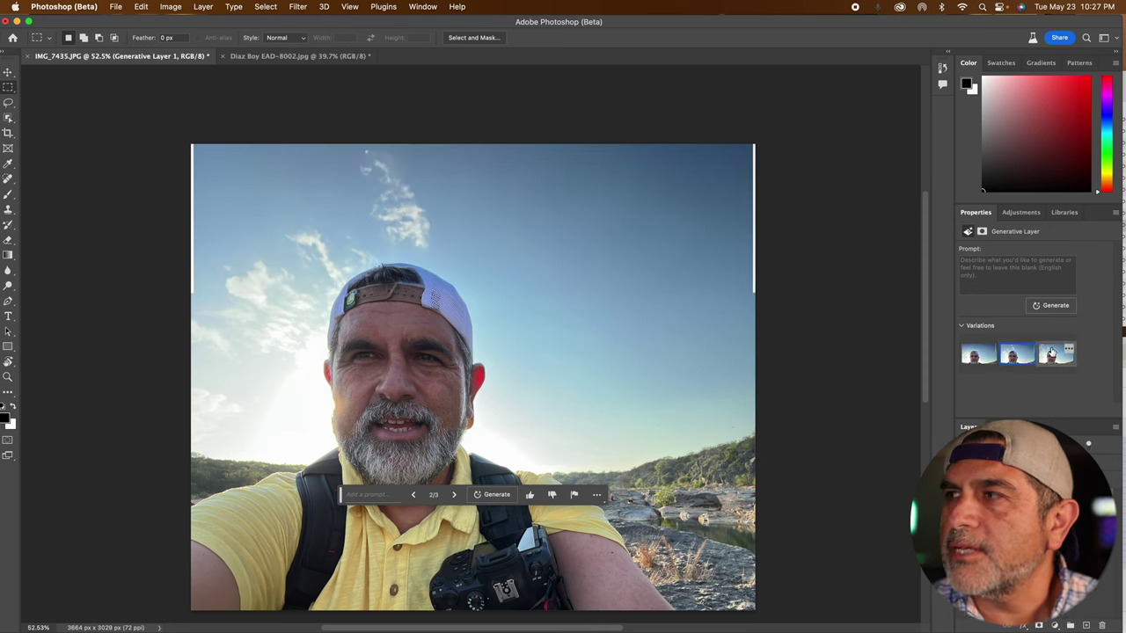
click(1052, 356)
click(1017, 358)
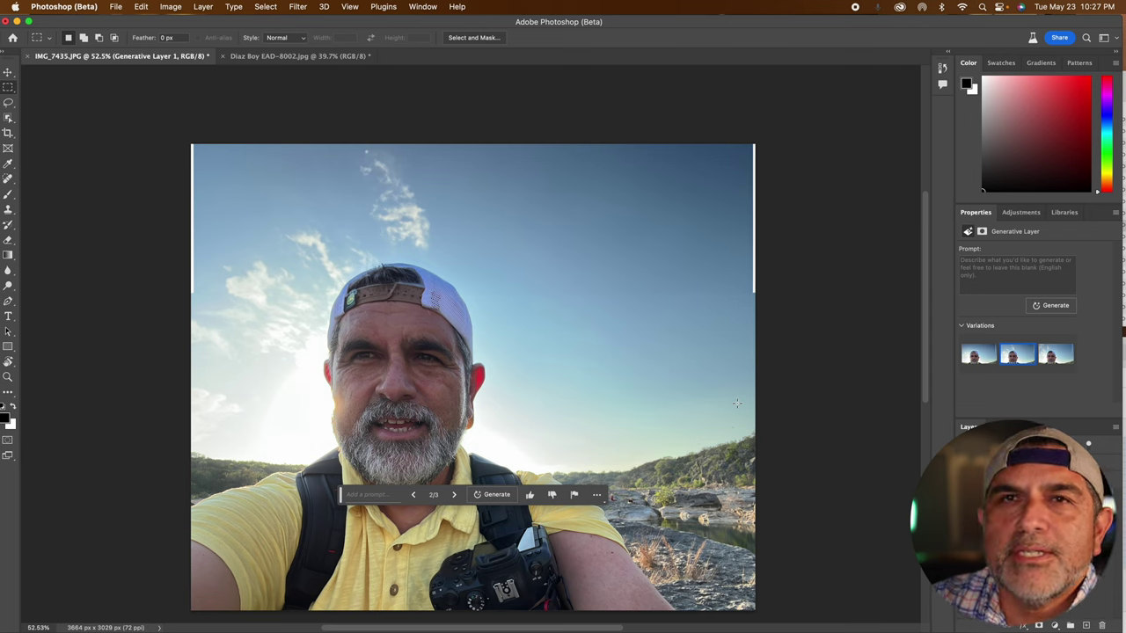
scroll(469, 344, up, 5)
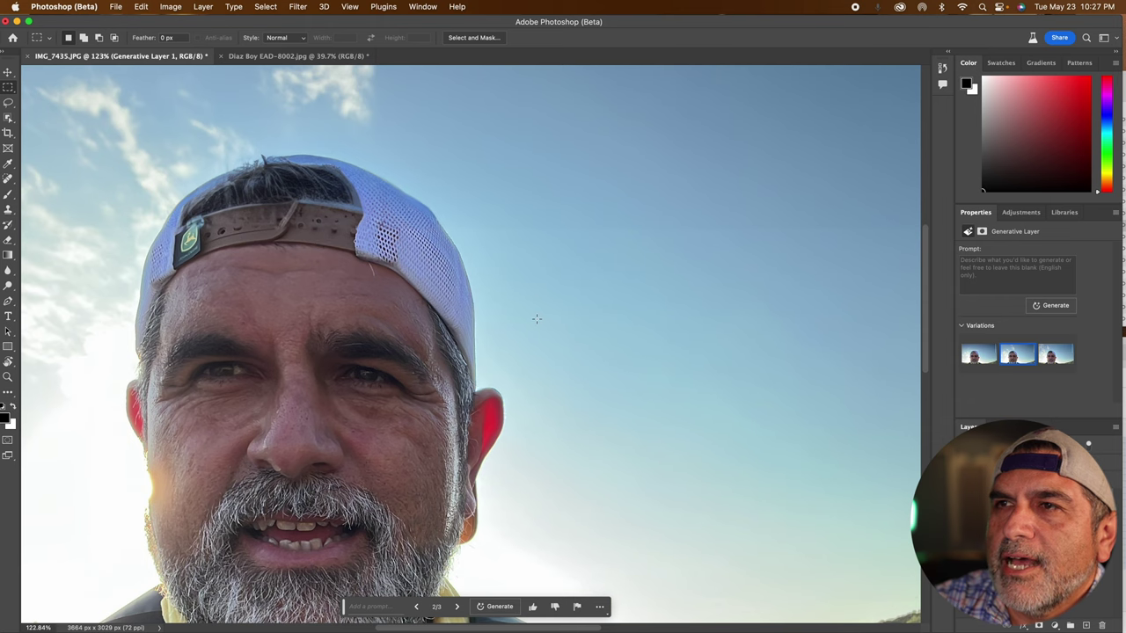
scroll(536, 318, down, 5)
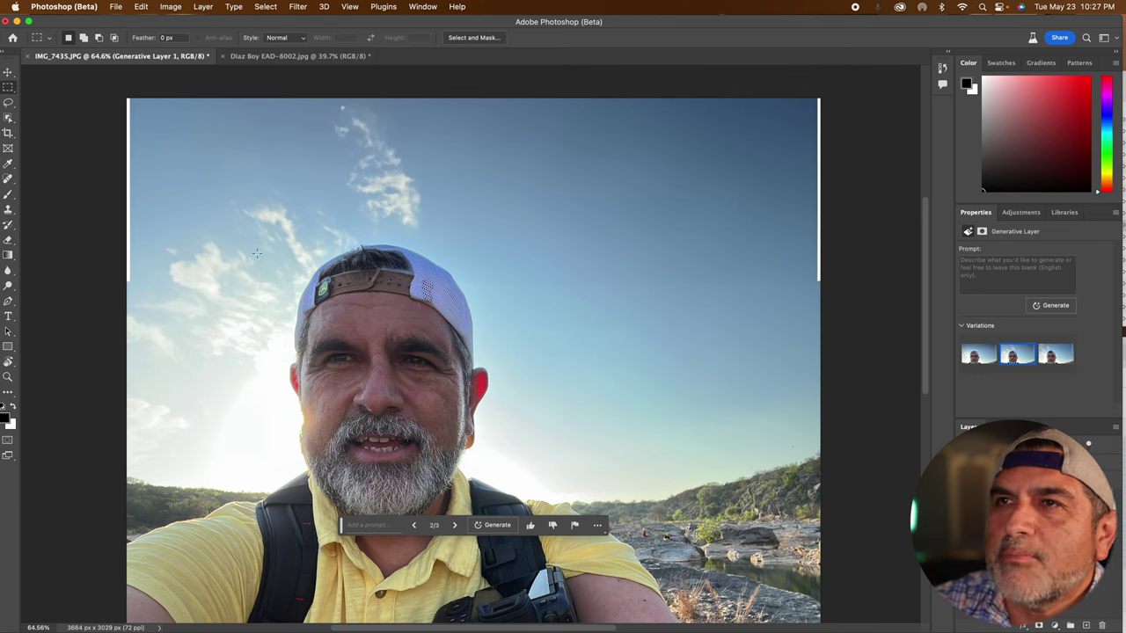
Lasso the man's cap and generative-fill it with the prompt "replace baseball cap"
click(8, 104)
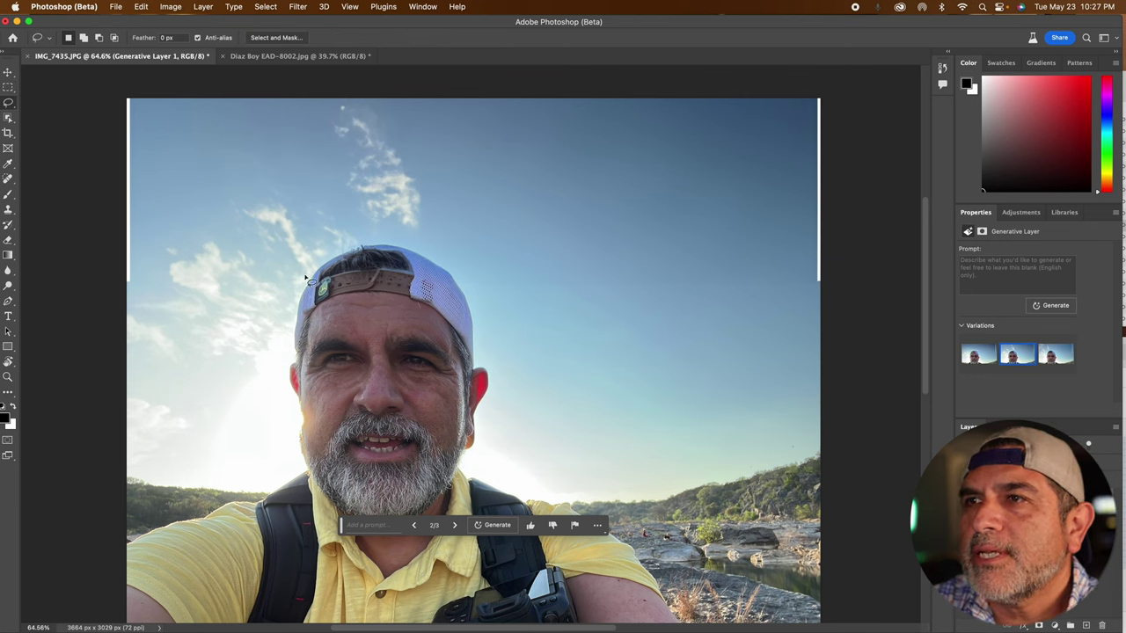
drag(306, 293, 301, 309)
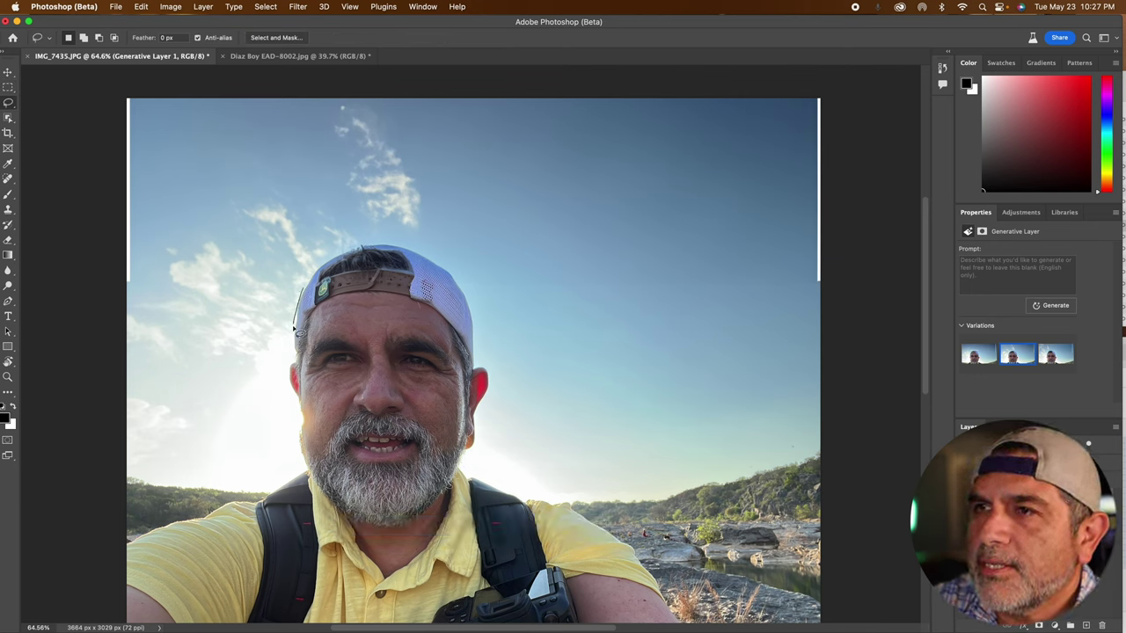
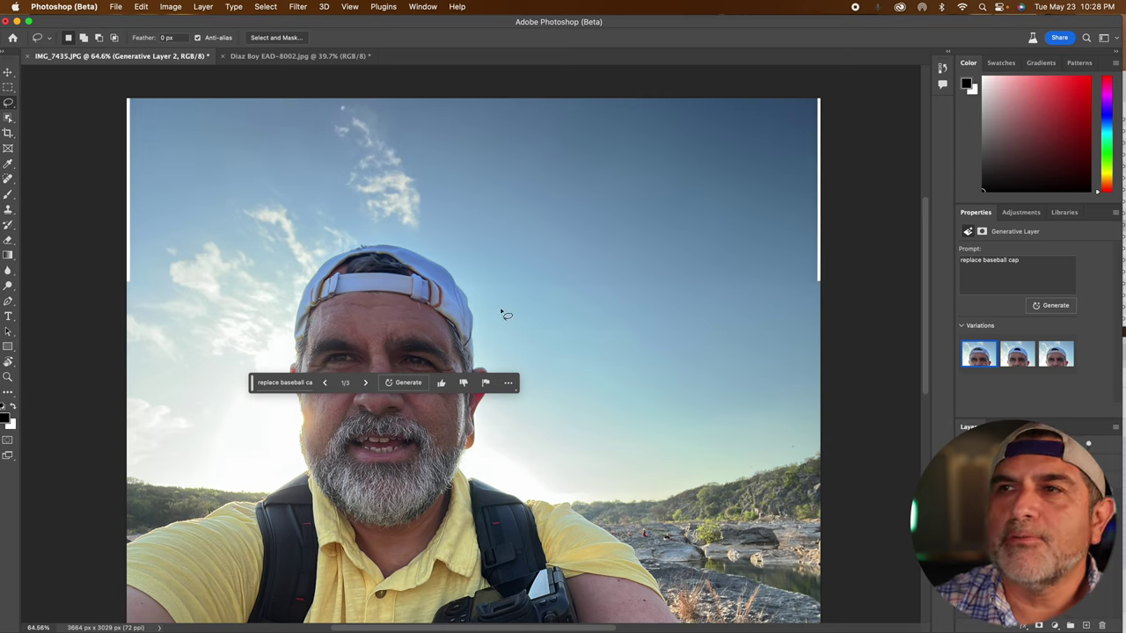
Switch the replaced cap to the second variation and inspect its detail against the forehead and sky
scroll(346, 289, up, 1)
scroll(346, 288, up, 3)
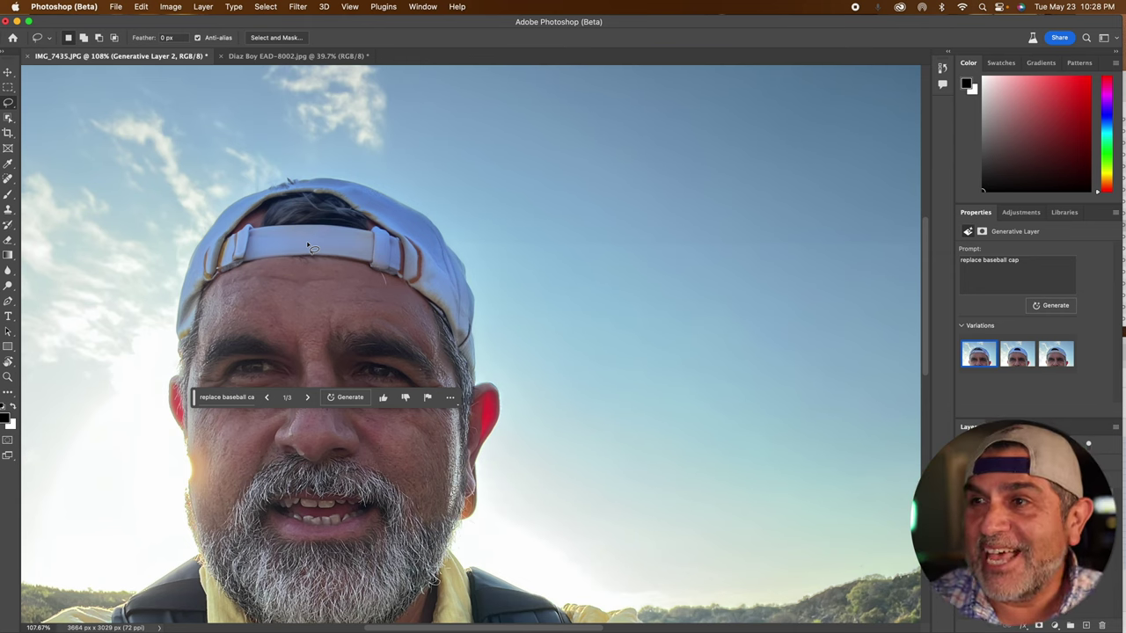
click(1016, 357)
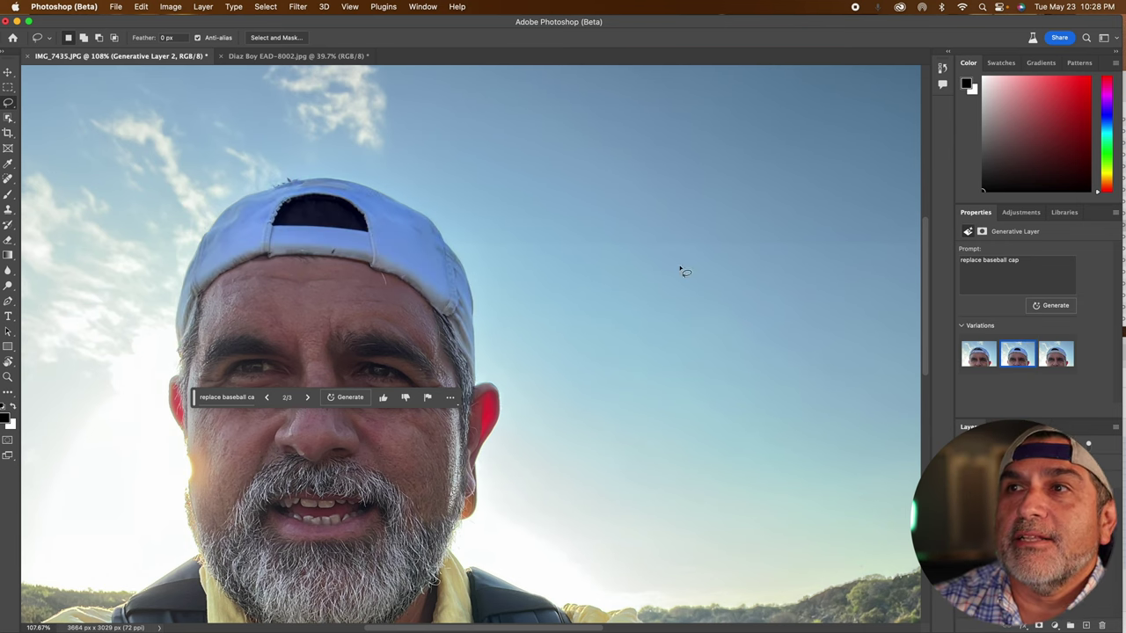
scroll(327, 257, up, 4)
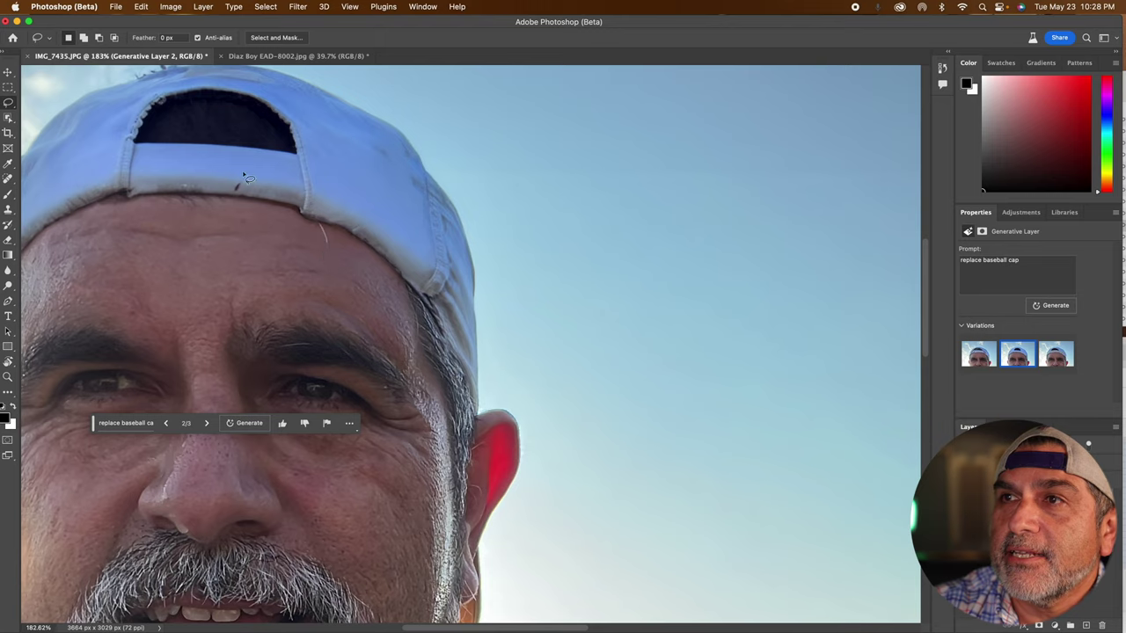
scroll(247, 176, left, 5)
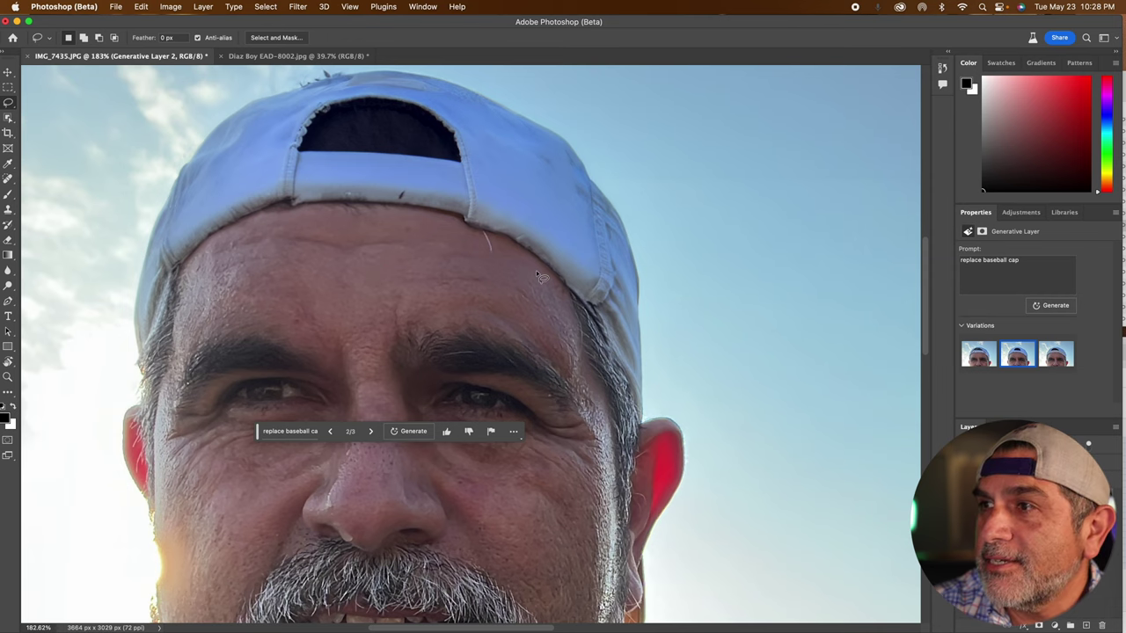
scroll(540, 278, down, 2)
scroll(540, 278, down, 5)
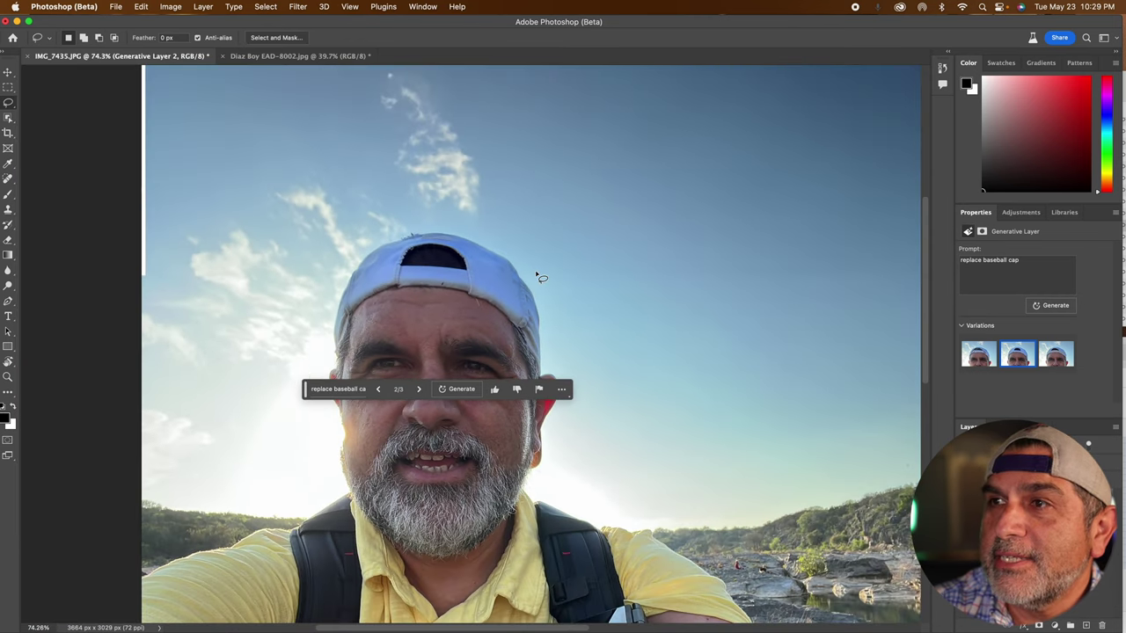
scroll(539, 276, down, 2)
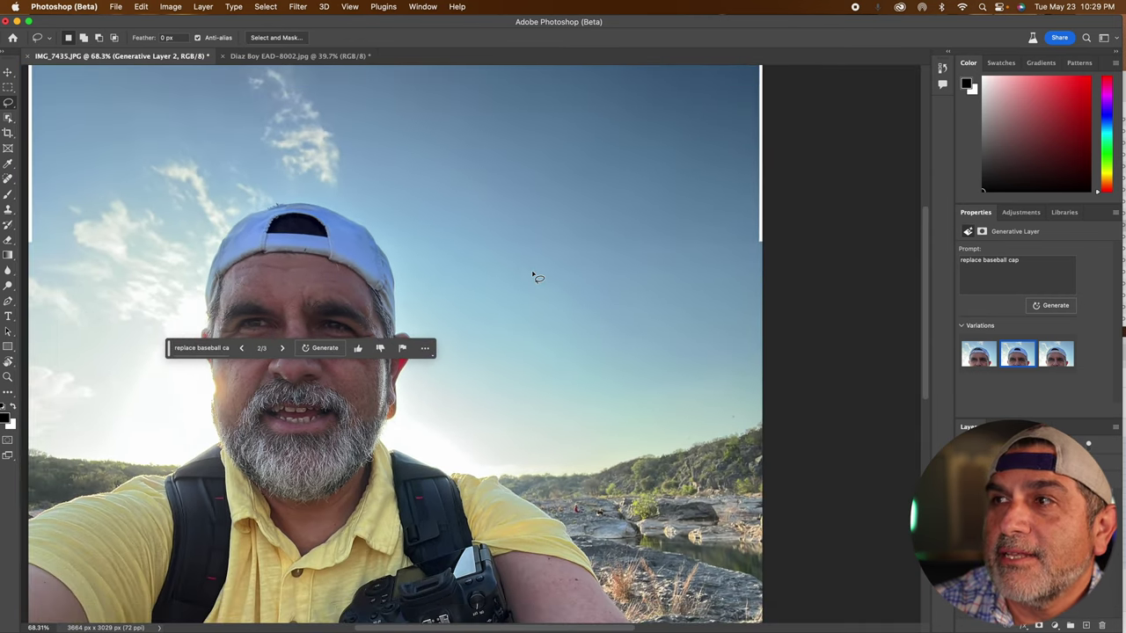
scroll(533, 278, down, 1)
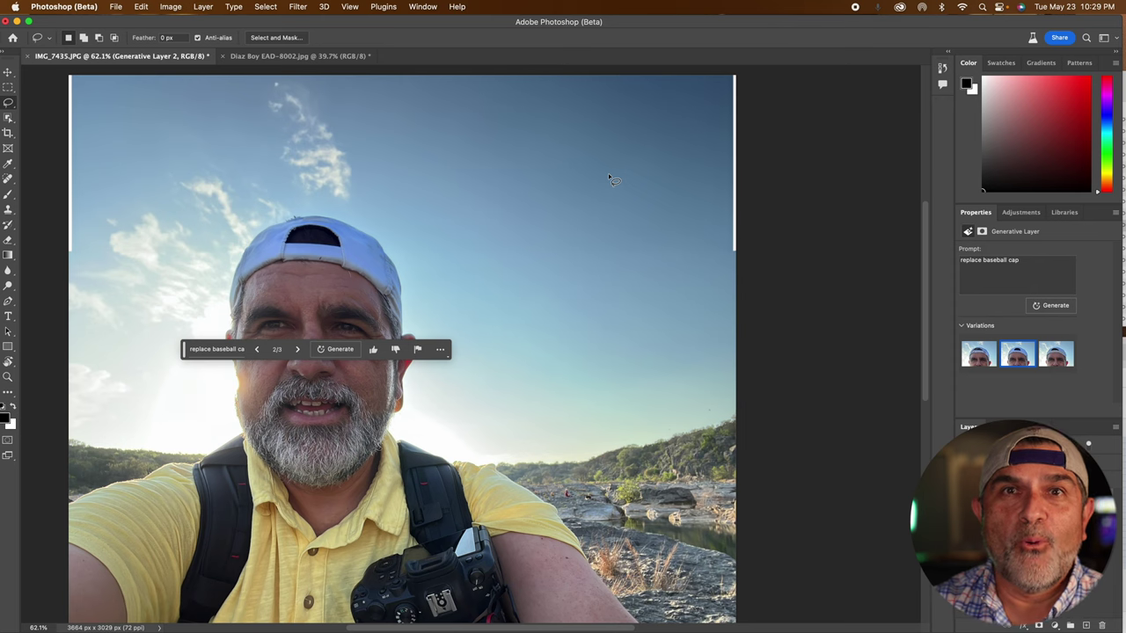
Extend the selfie's canvas on its right side to about 4863 px wide and fill the blank strip using Generative Fill with an empty prompt
key(c)
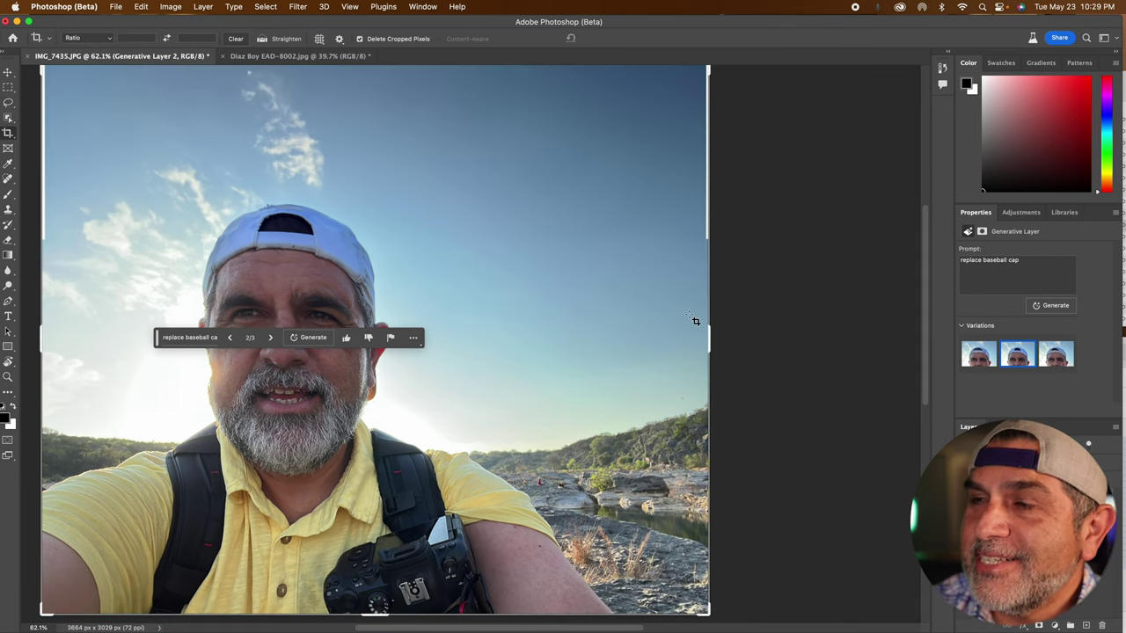
drag(710, 342, 819, 355)
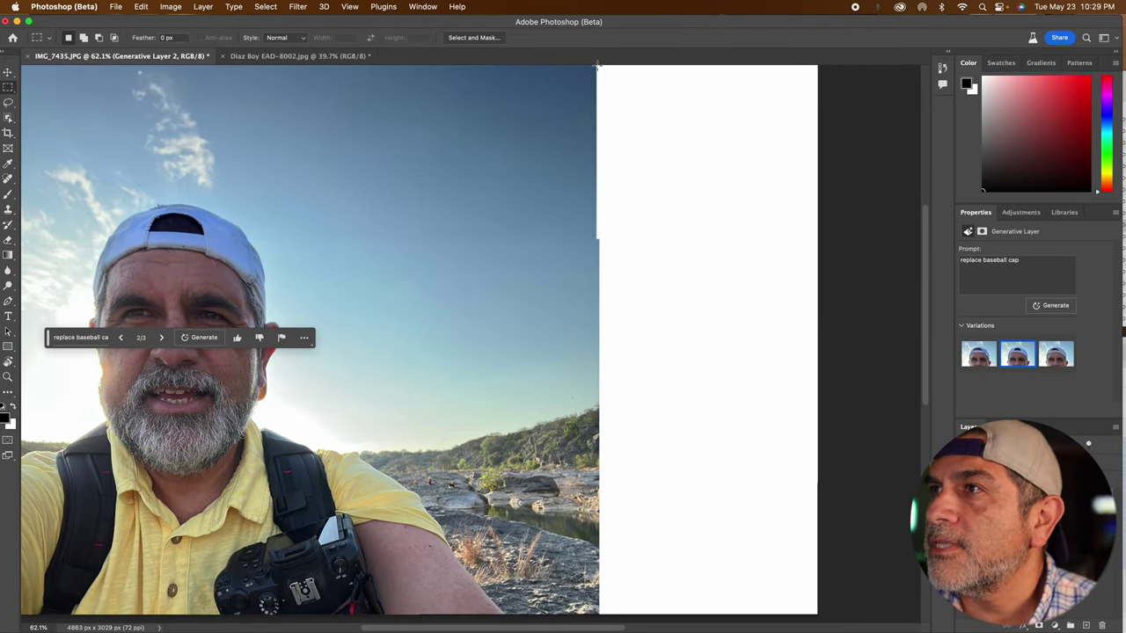
drag(596, 65, 818, 596)
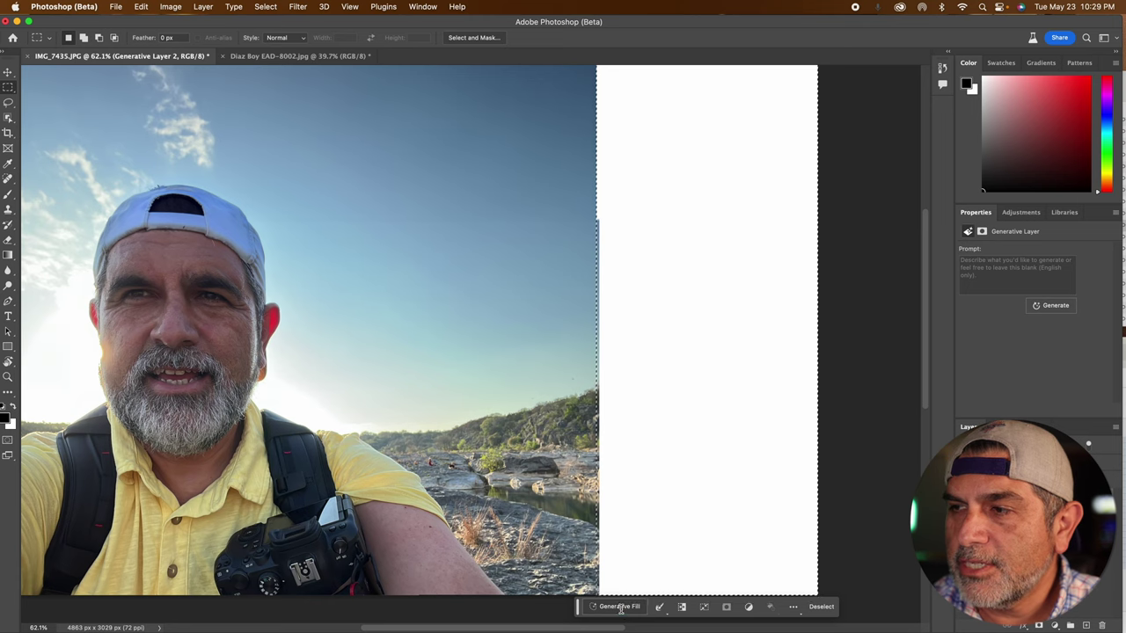
click(777, 607)
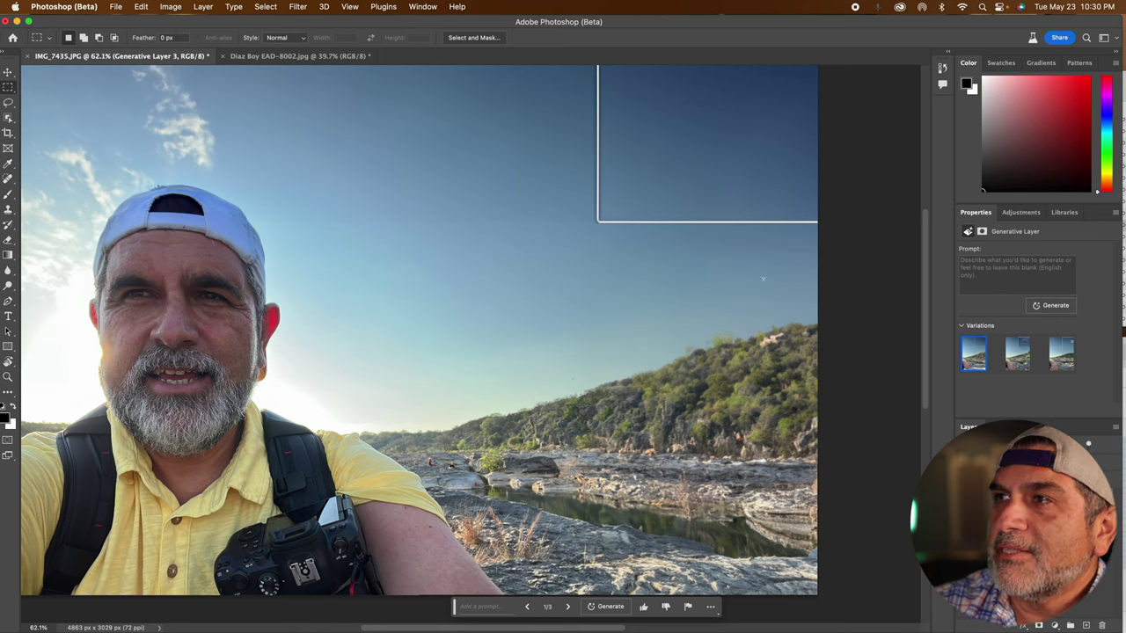
Compare the three variations of the extended landscape and keep the first one
click(1018, 359)
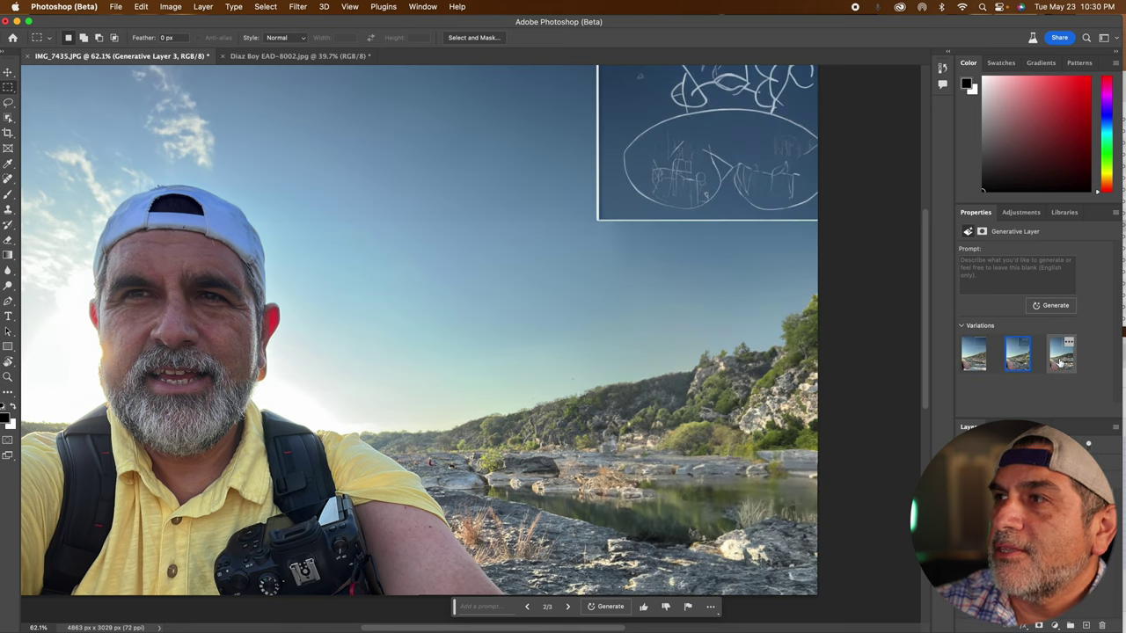
click(1062, 359)
click(974, 355)
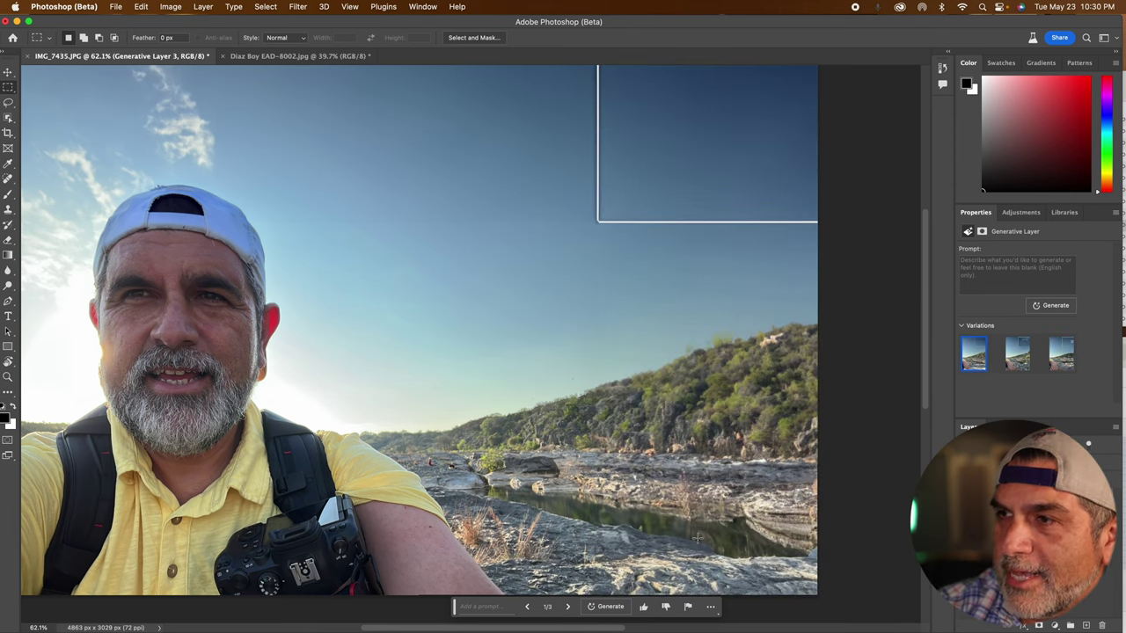
Examine the generated hillside, rocks and water up close, and check how they blend with the whole extended selfie
key(super+equal)
scroll(696, 535, up, 3)
scroll(695, 535, down, 10)
scroll(696, 535, up, 6)
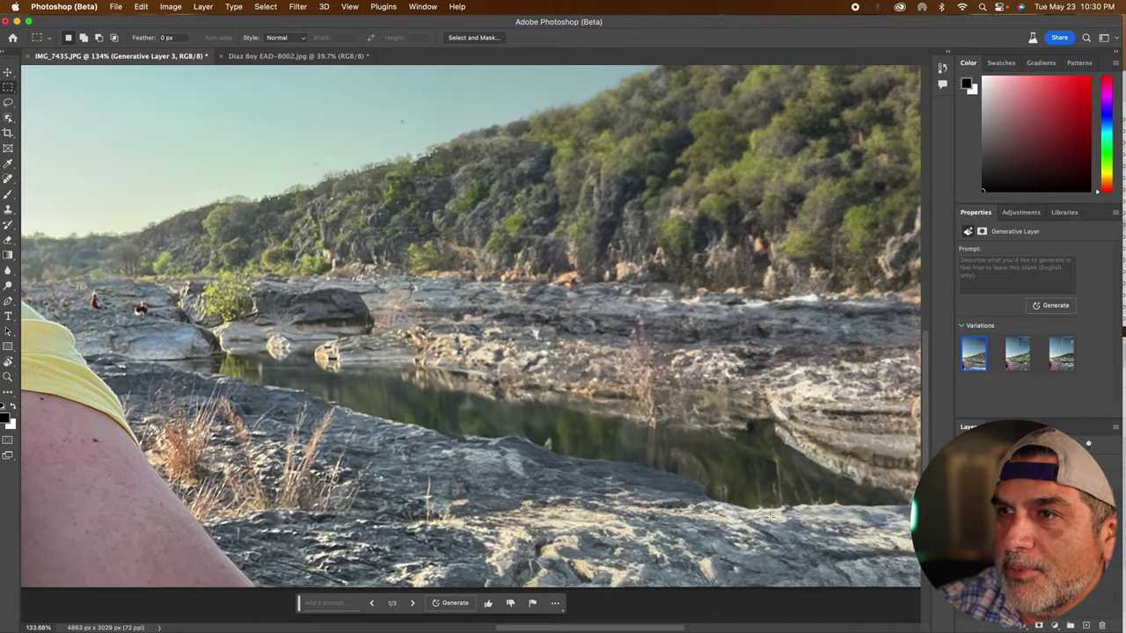
key(super+minus)
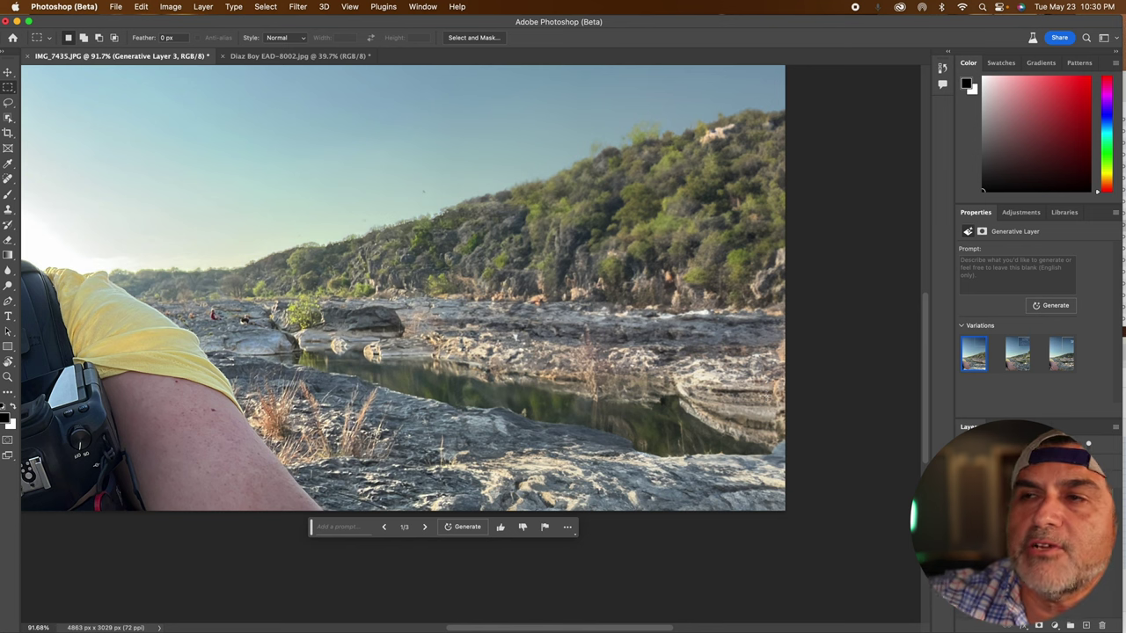
scroll(765, 396, down, 3)
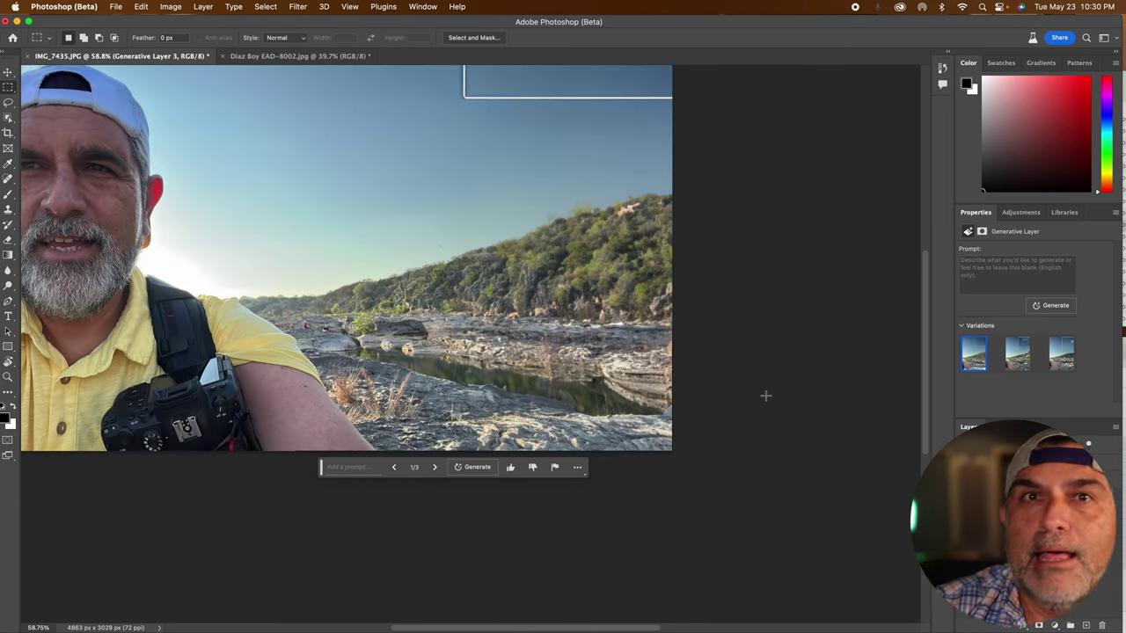
scroll(765, 396, down, 4)
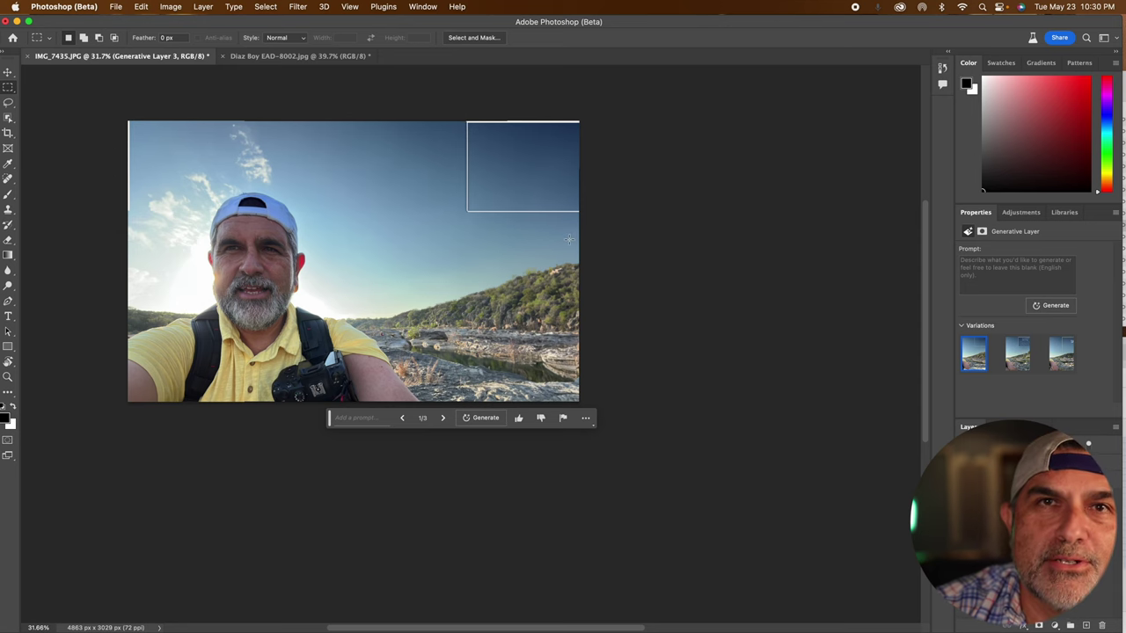
scroll(551, 352, up, 1)
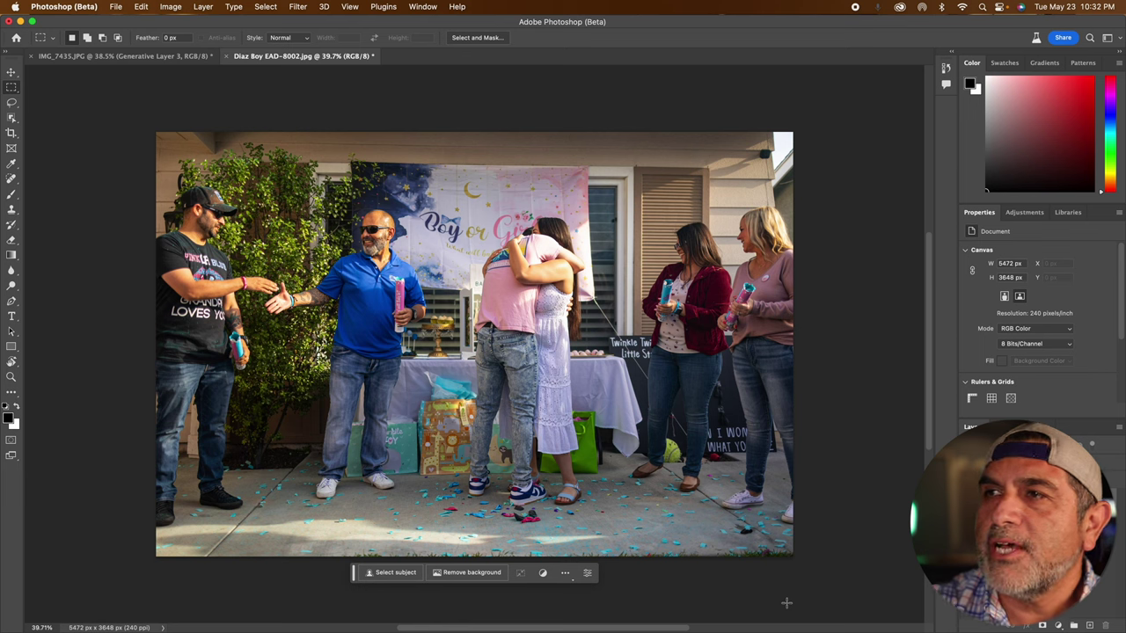
Try to remove the man in the blue polo from the party photo with a loose lasso selection and empty-prompt Generative Fill, comparing the variations
click(12, 102)
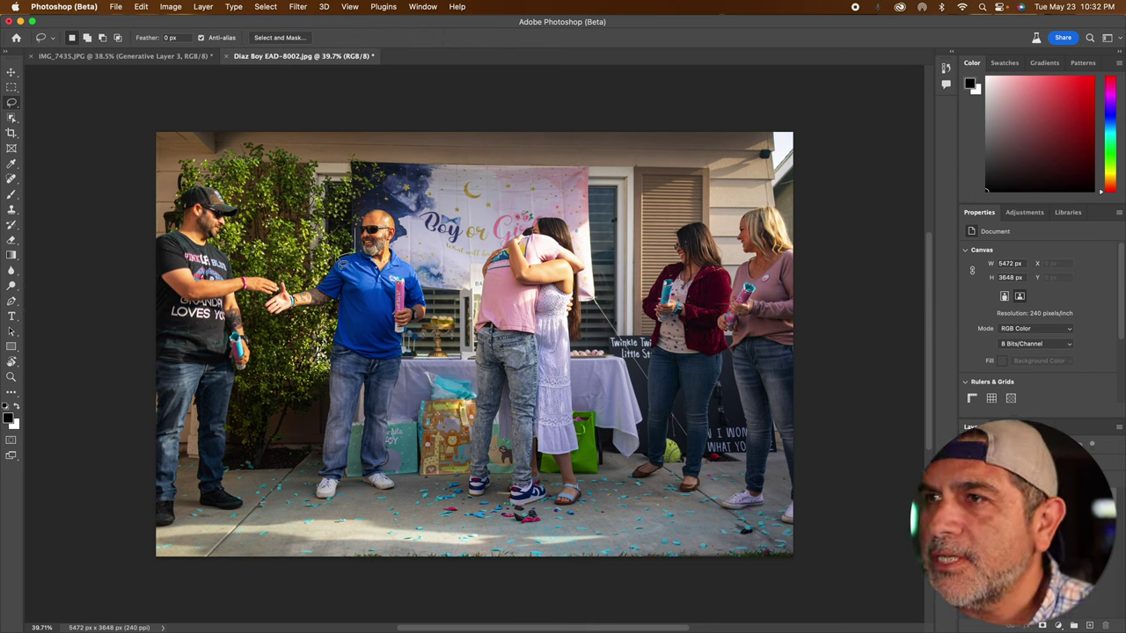
mouse_move(286, 288)
mouse_down()
mouse_move(269, 306)
mouse_move(272, 327)
mouse_move(325, 318)
mouse_move(331, 339)
mouse_move(308, 426)
mouse_move(314, 503)
mouse_move(338, 508)
mouse_move(367, 413)
mouse_move(361, 494)
mouse_move(397, 491)
mouse_move(414, 345)
mouse_move(435, 304)
mouse_move(396, 212)
mouse_move(376, 204)
mouse_move(359, 227)
mouse_up()
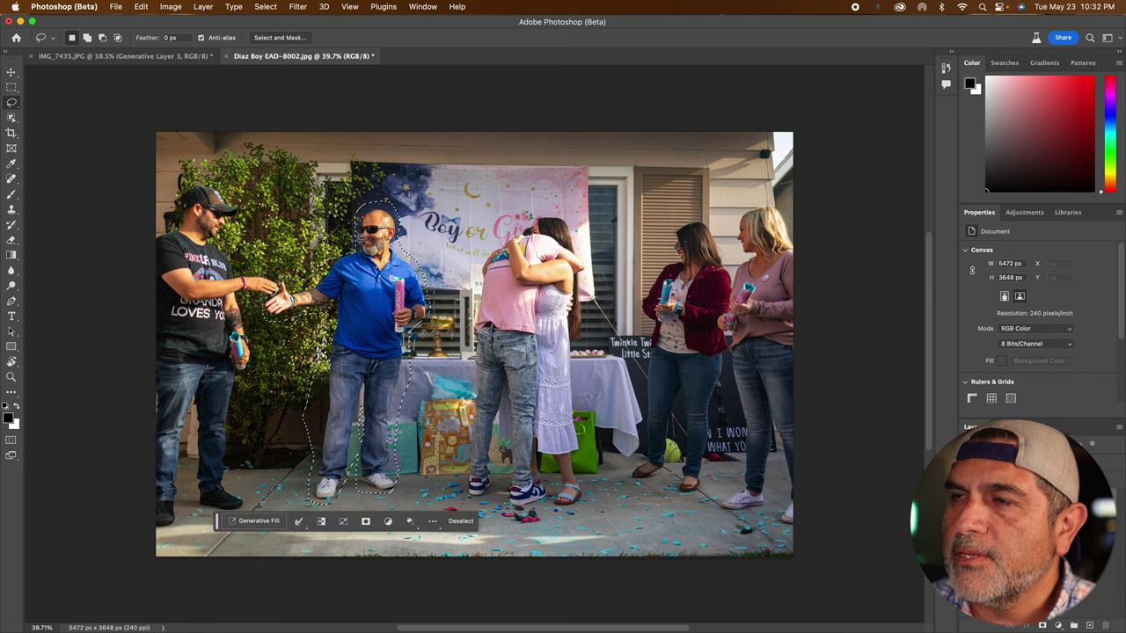
click(267, 524)
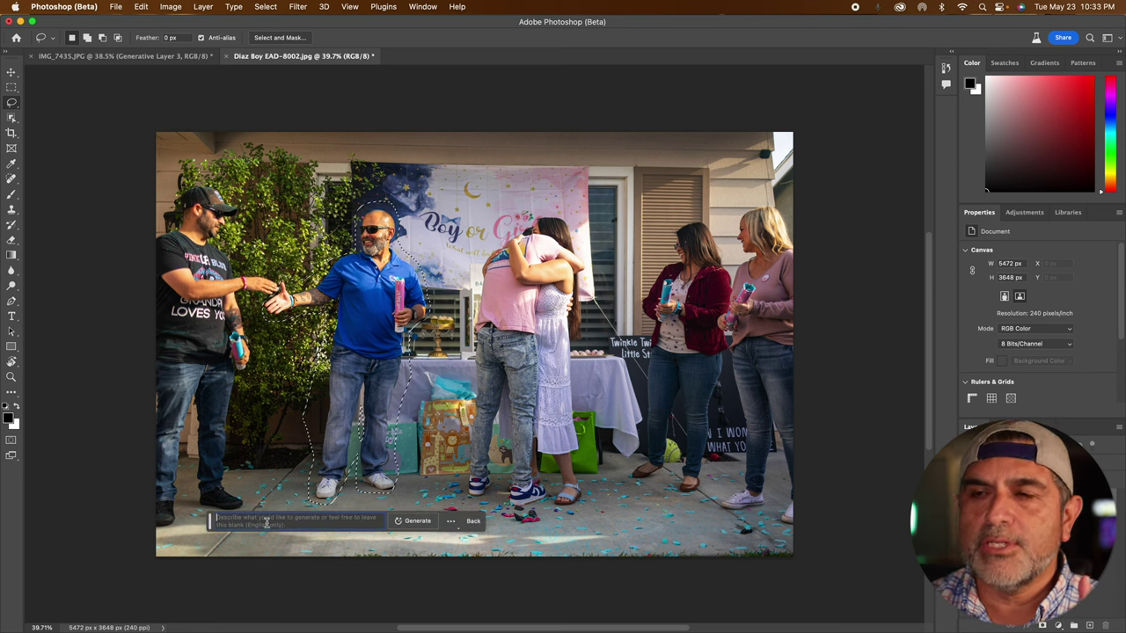
click(414, 521)
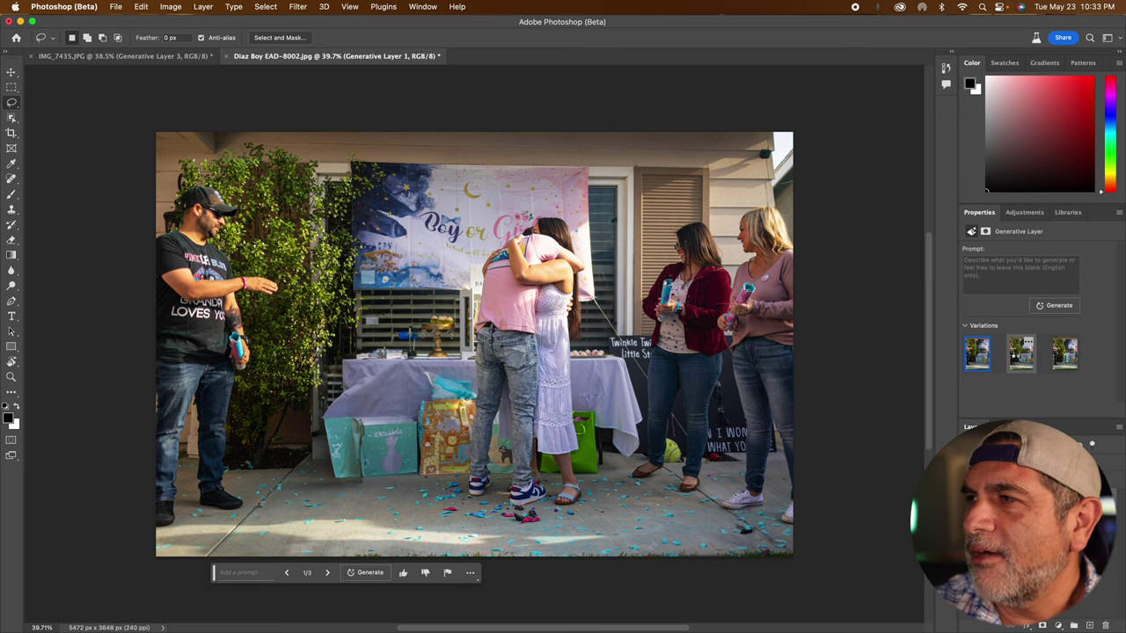
click(1020, 353)
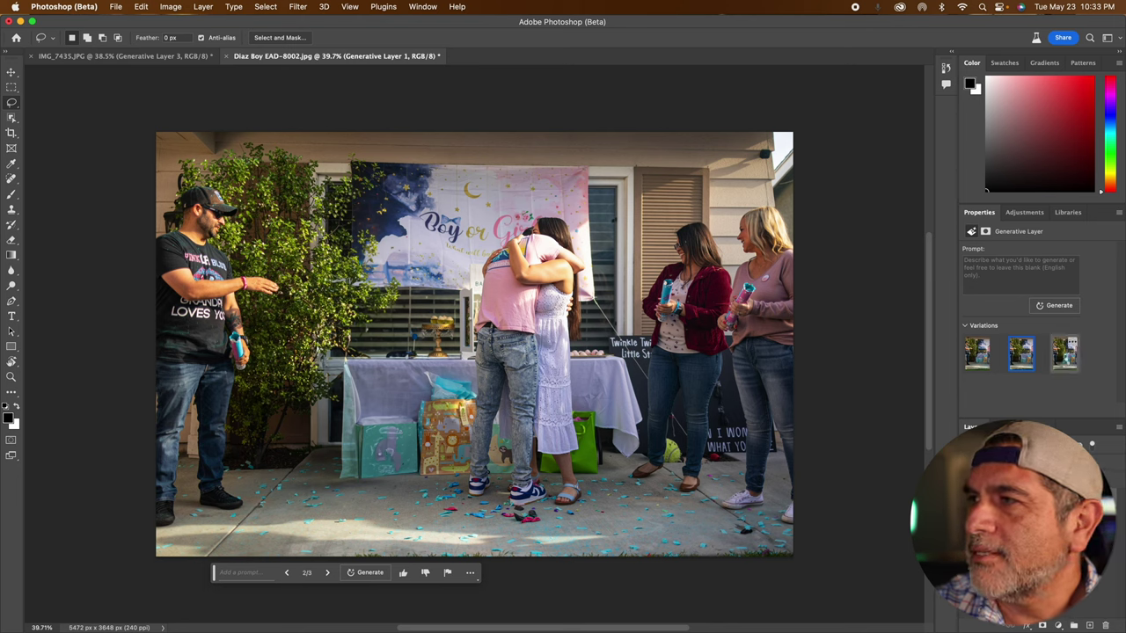
click(1064, 365)
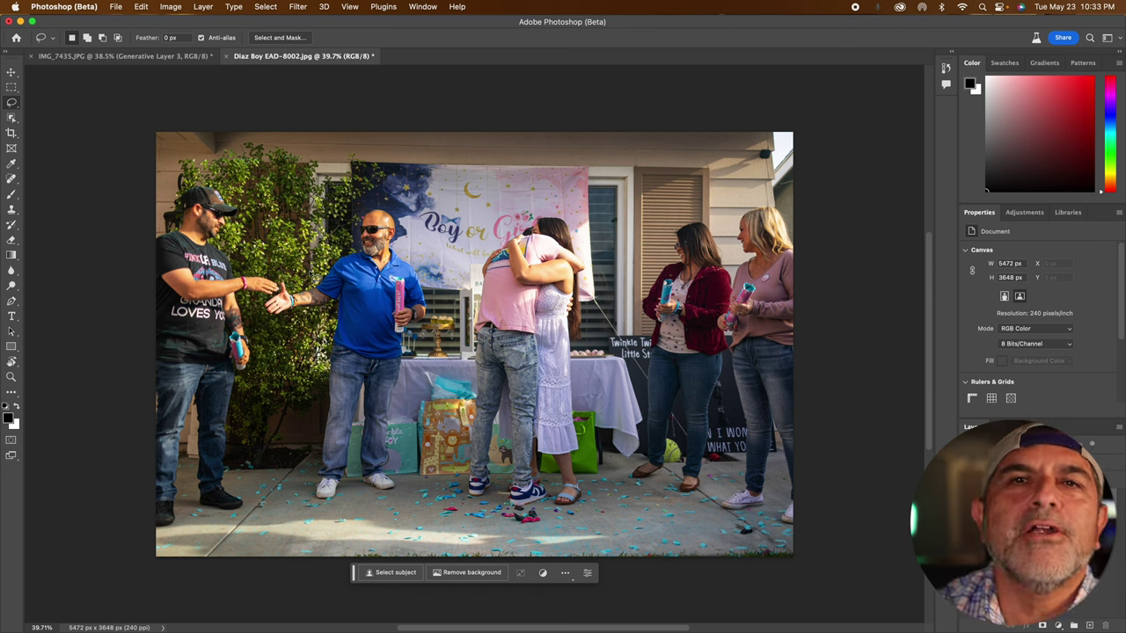
Lasso the man in the blue polo more tightly, remove him using Generative Fill with an empty prompt, and keep the first variation
mouse_move(322, 275)
mouse_down()
mouse_move(283, 290)
mouse_move(320, 318)
mouse_move(323, 512)
mouse_move(363, 417)
mouse_move(369, 497)
mouse_move(398, 437)
mouse_move(431, 274)
mouse_move(398, 231)
mouse_move(361, 230)
mouse_move(327, 271)
mouse_up()
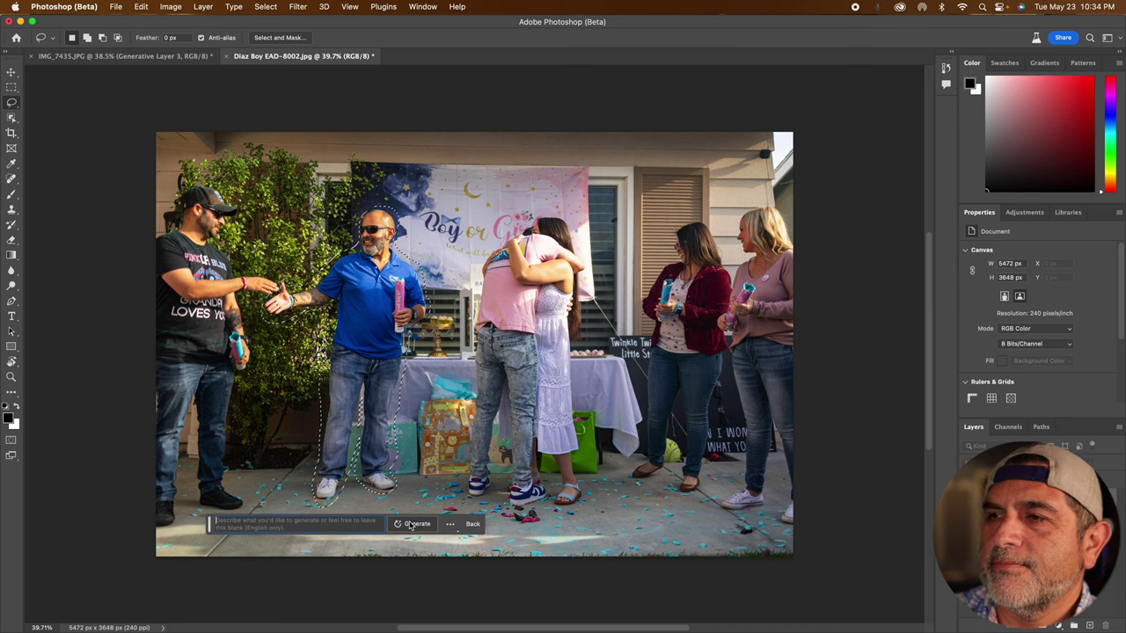
click(409, 525)
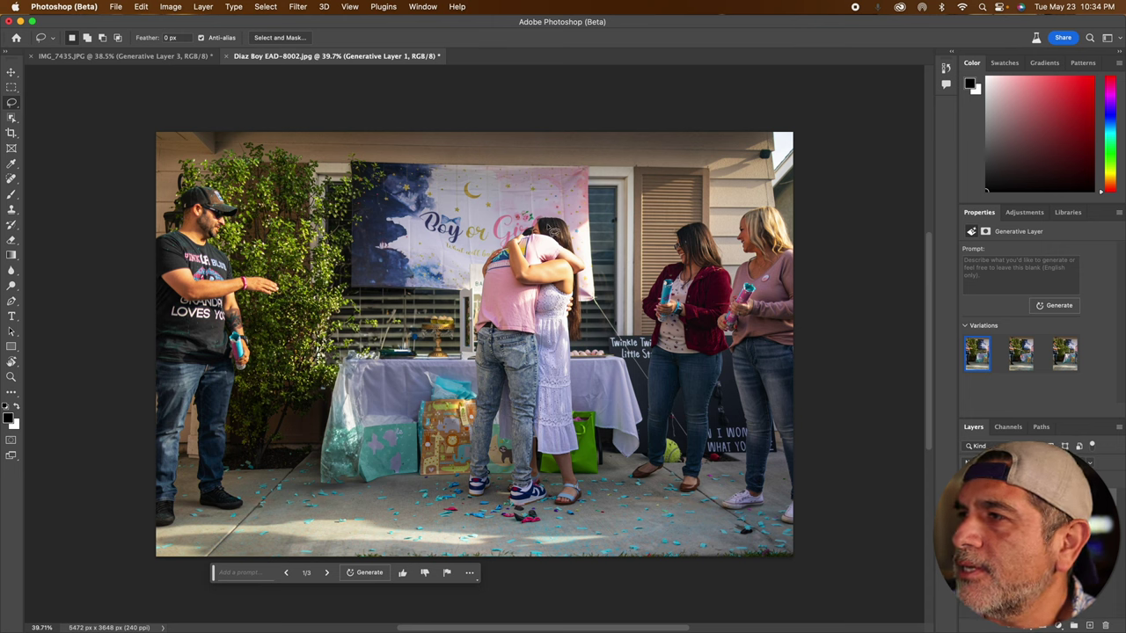
click(1021, 353)
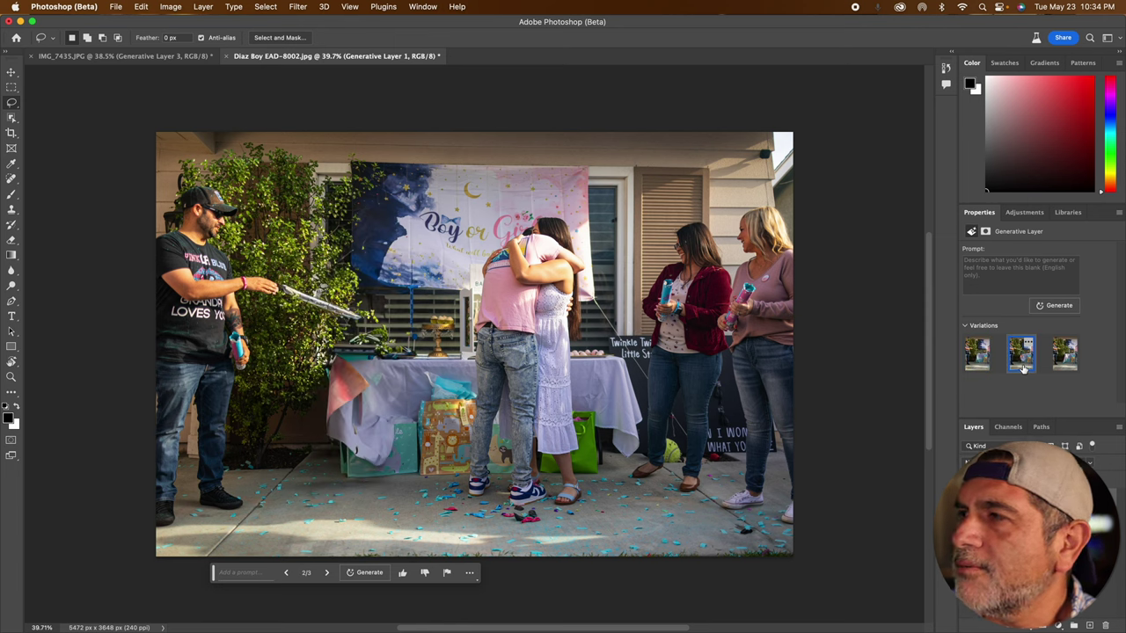
click(1065, 359)
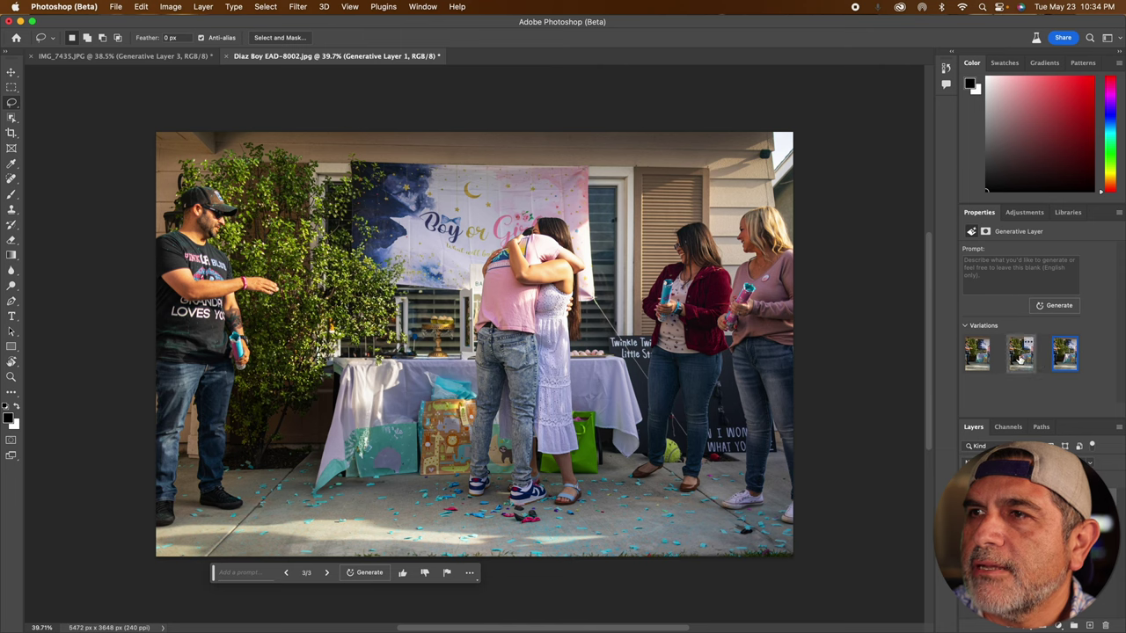
click(978, 355)
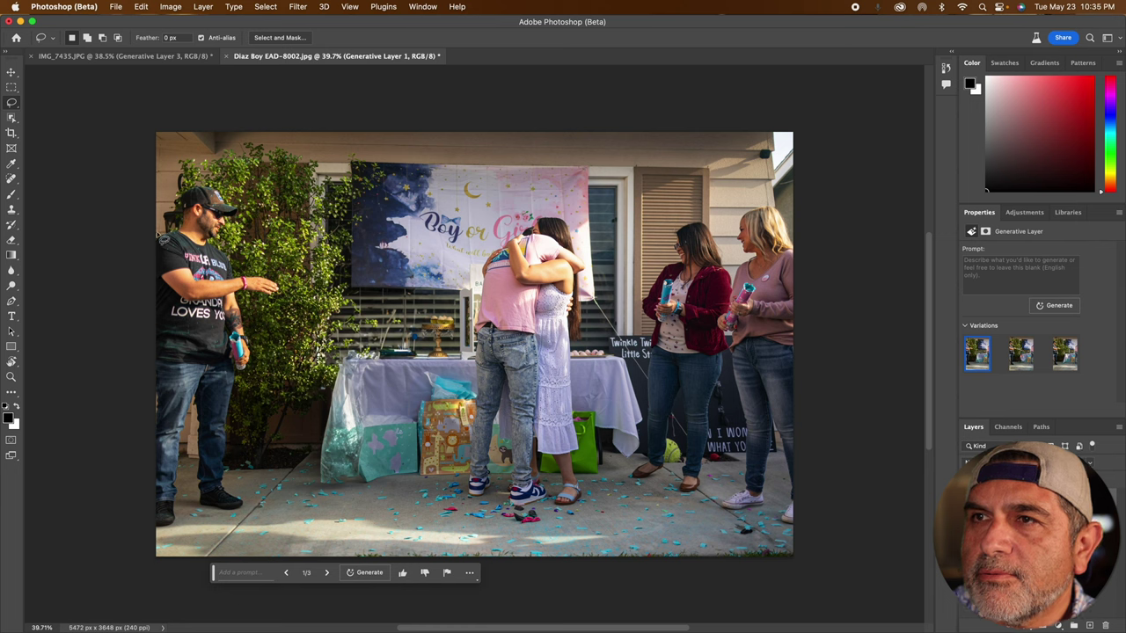
Lasso the man in the black T-shirt and cap and remove him using Generative Fill with an empty prompt
mouse_move(158, 235)
mouse_down()
mouse_move(194, 190)
mouse_move(228, 190)
mouse_move(249, 218)
mouse_move(239, 253)
mouse_move(227, 239)
mouse_move(239, 281)
mouse_move(265, 277)
mouse_move(286, 299)
mouse_move(246, 304)
mouse_move(259, 364)
mouse_move(233, 419)
mouse_move(234, 479)
mouse_move(252, 512)
mouse_move(240, 524)
mouse_move(196, 510)
mouse_move(191, 425)
mouse_move(185, 510)
mouse_move(166, 532)
mouse_move(157, 512)
mouse_move(161, 232)
mouse_up()
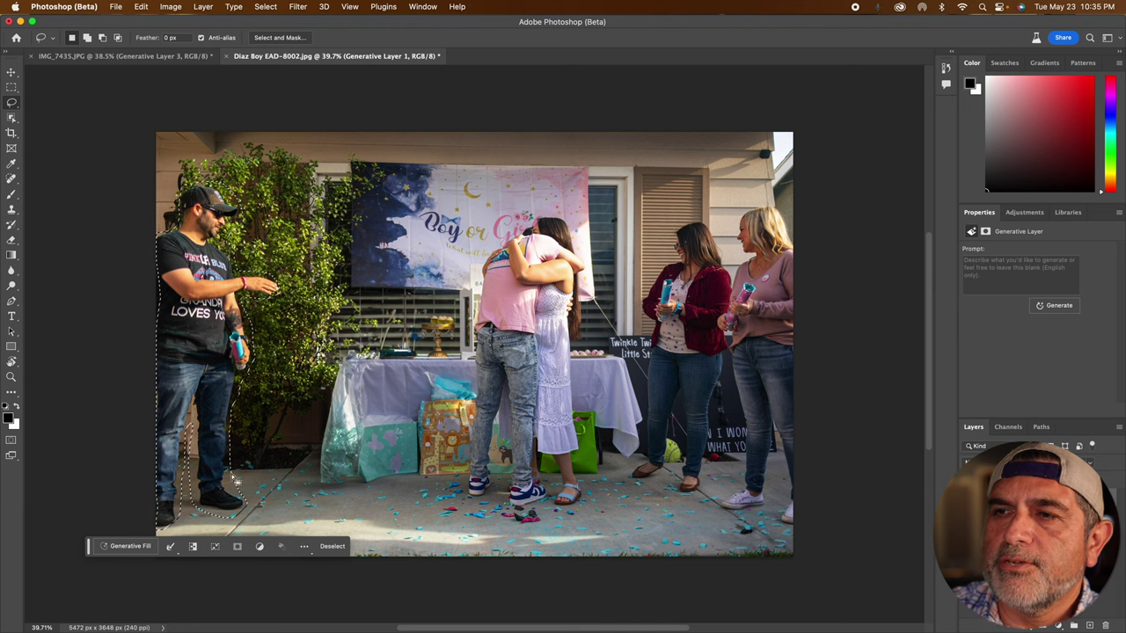
click(129, 546)
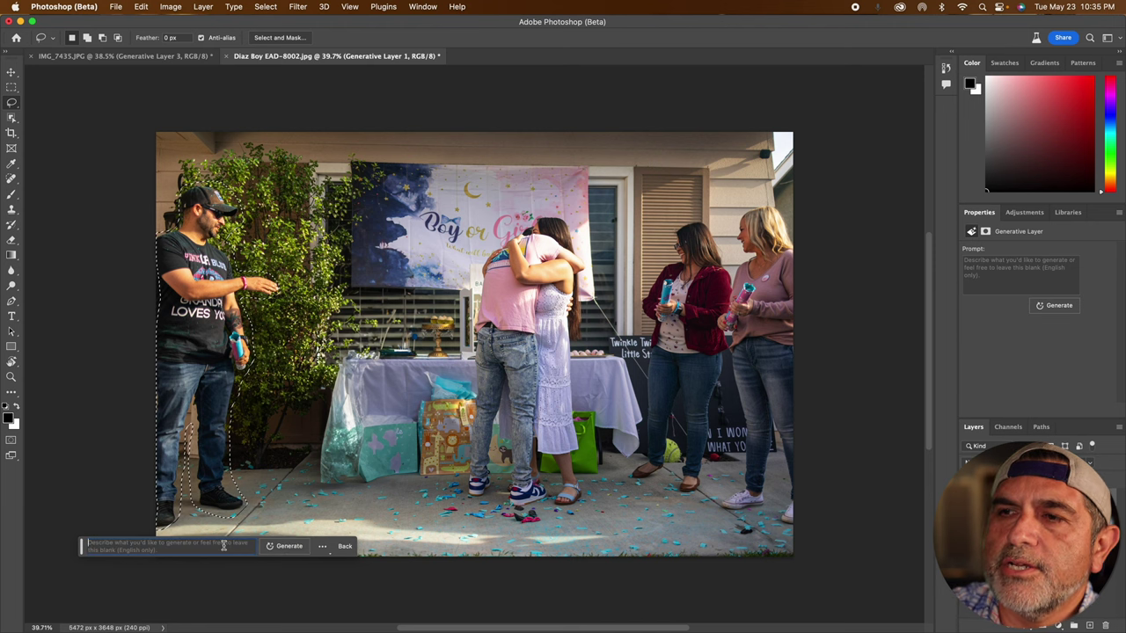
click(283, 550)
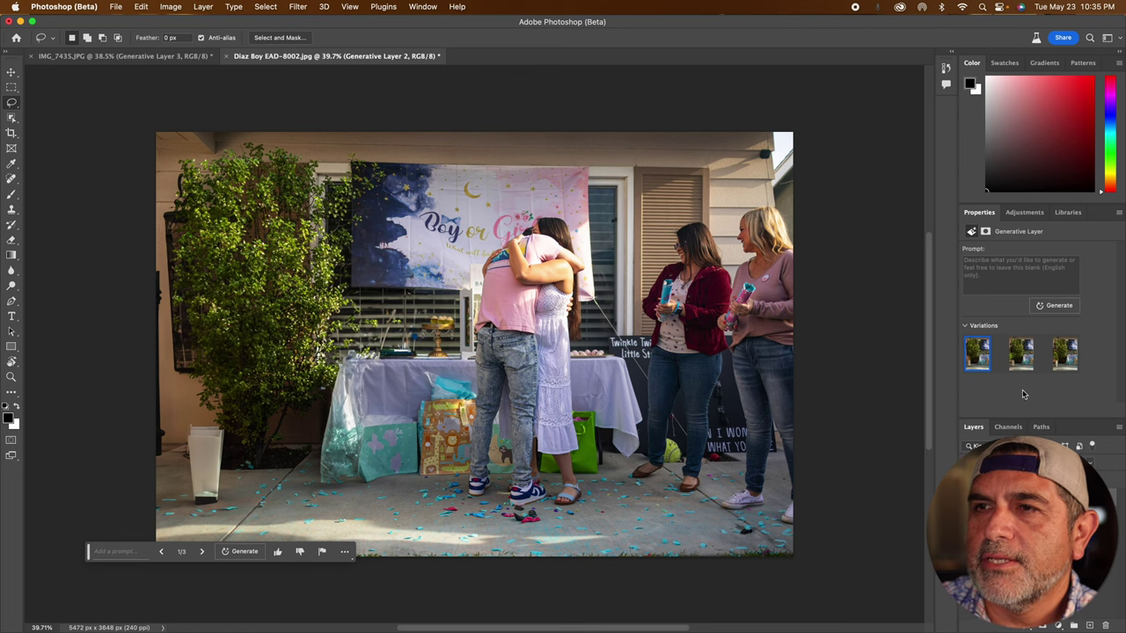
Switch the second removal to its third variation, and hide and reshow its generative layer to compare before and after
click(1025, 361)
click(1066, 362)
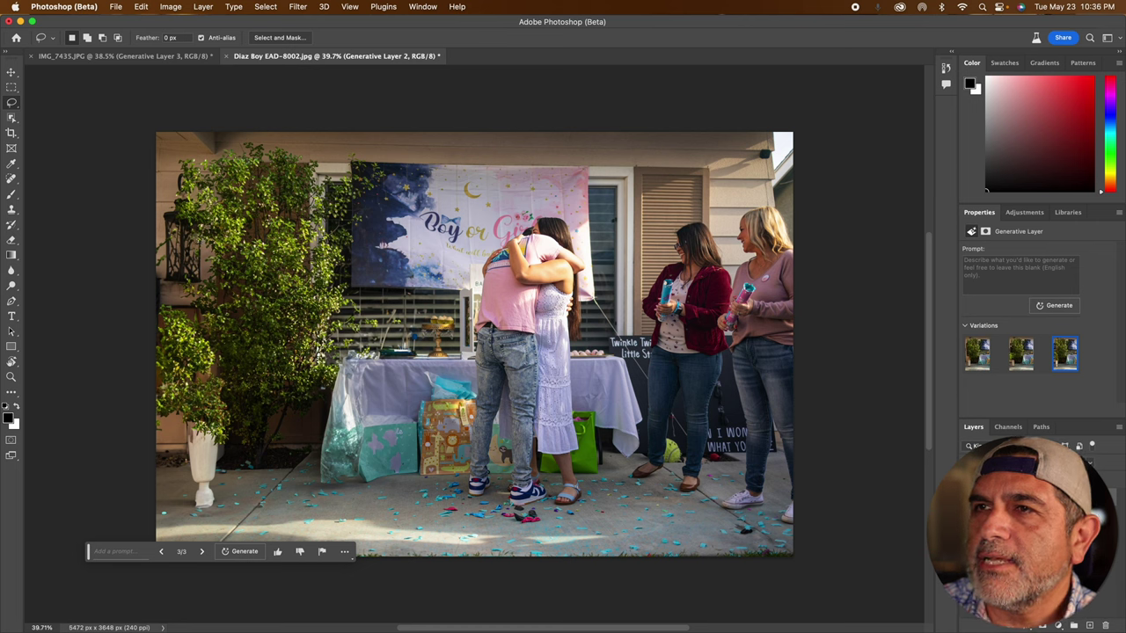
key(super+comma)
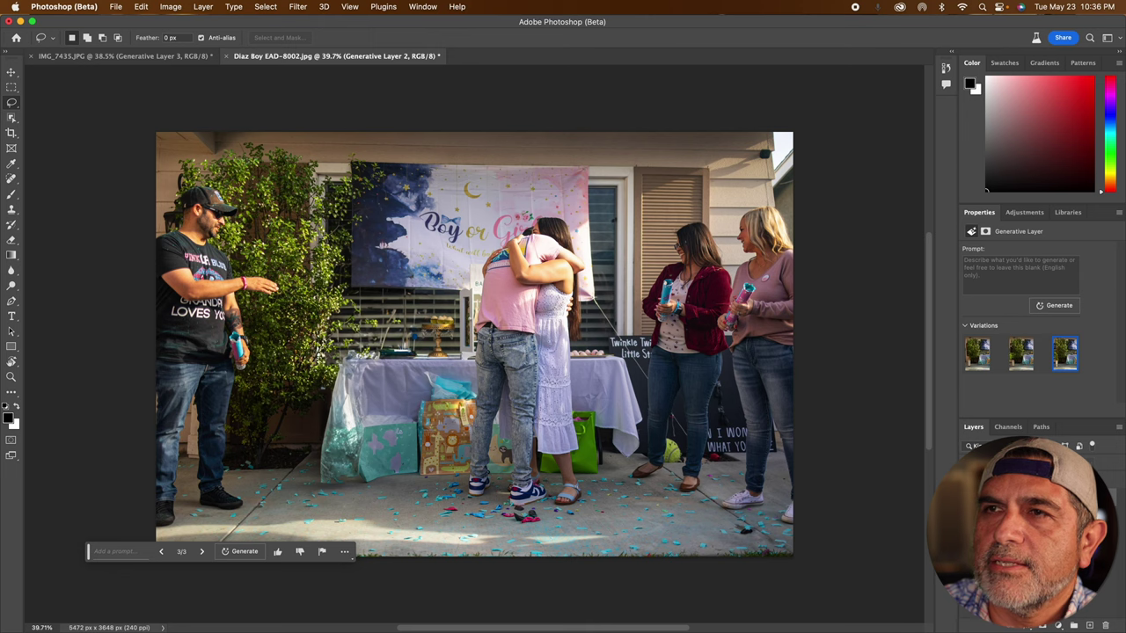
key(super+comma)
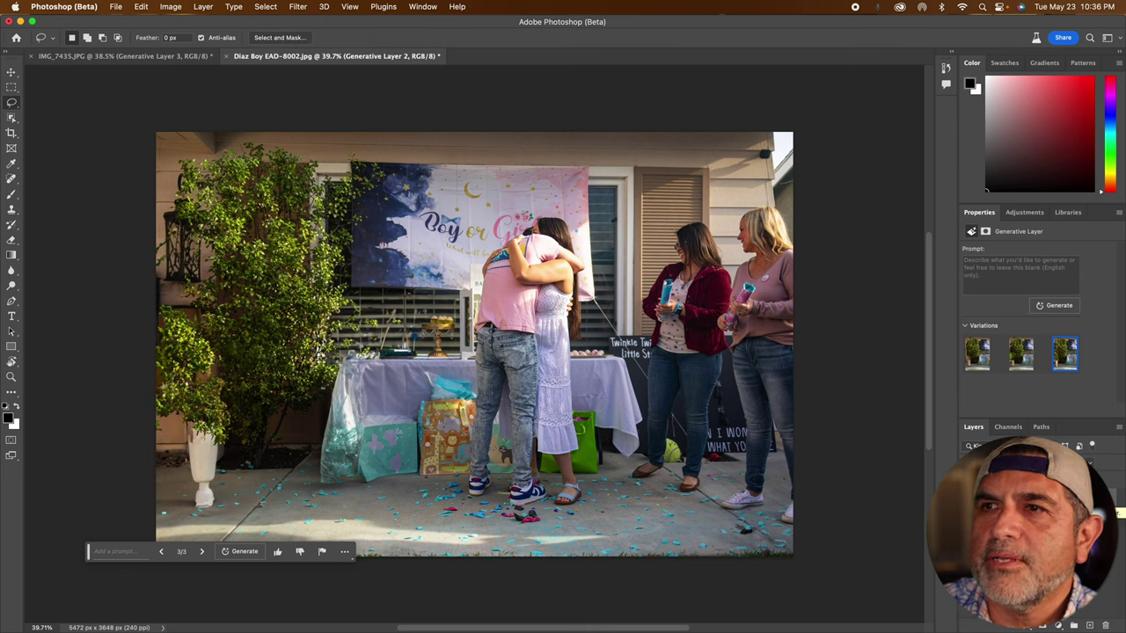